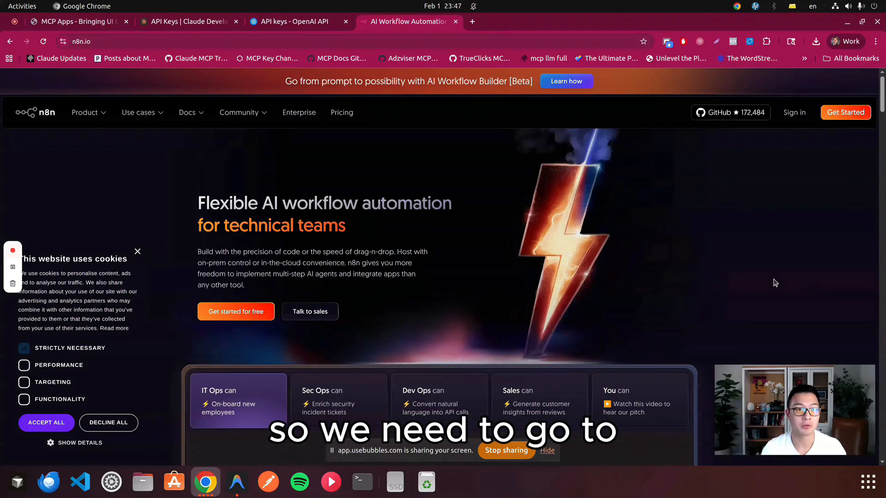
Step: Look at the API keys pages of the Claude Developer Platform and the OpenAI platform
click(185, 22)
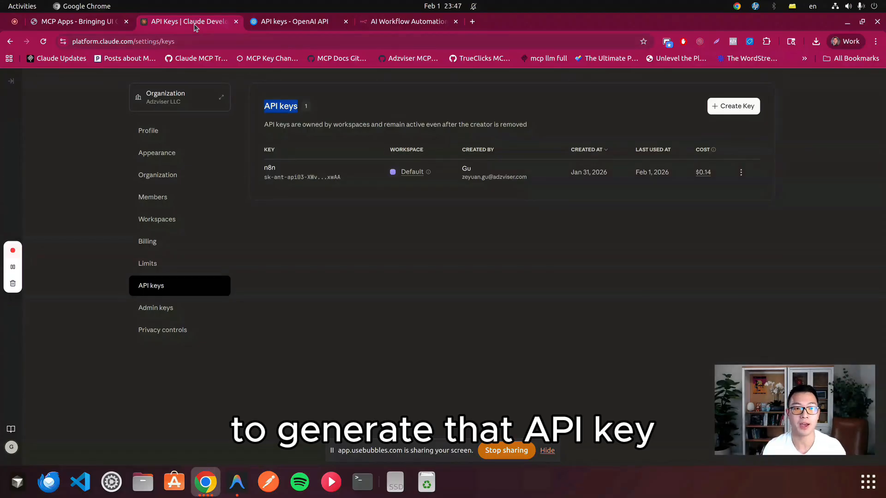
mouse_move(286, 28)
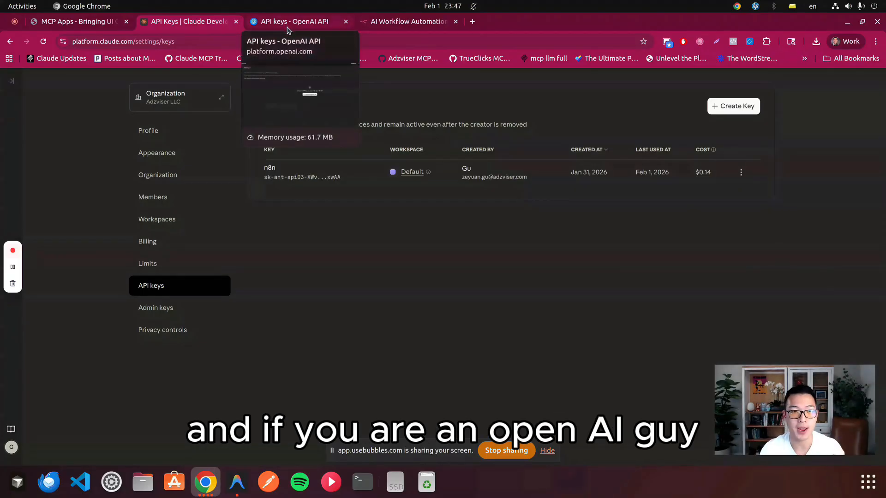
click(289, 29)
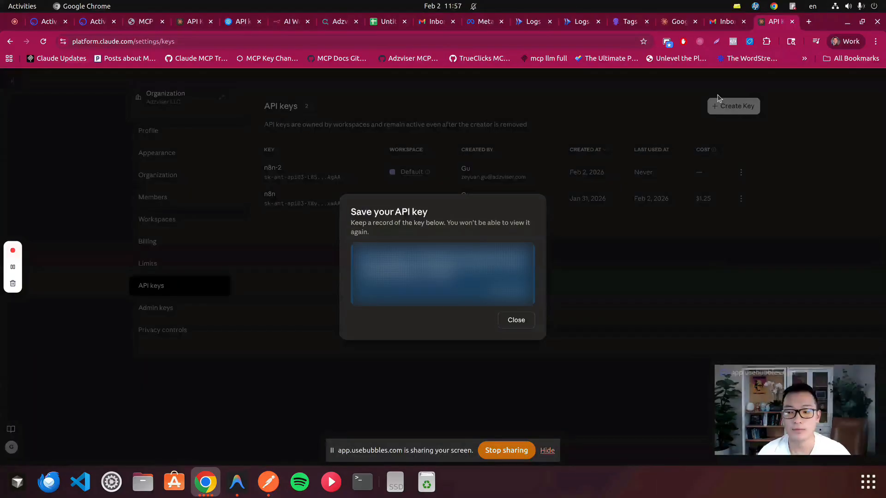
Step: Switch to the browser window with n8n and create a new workflow in the Personal project
key(super)
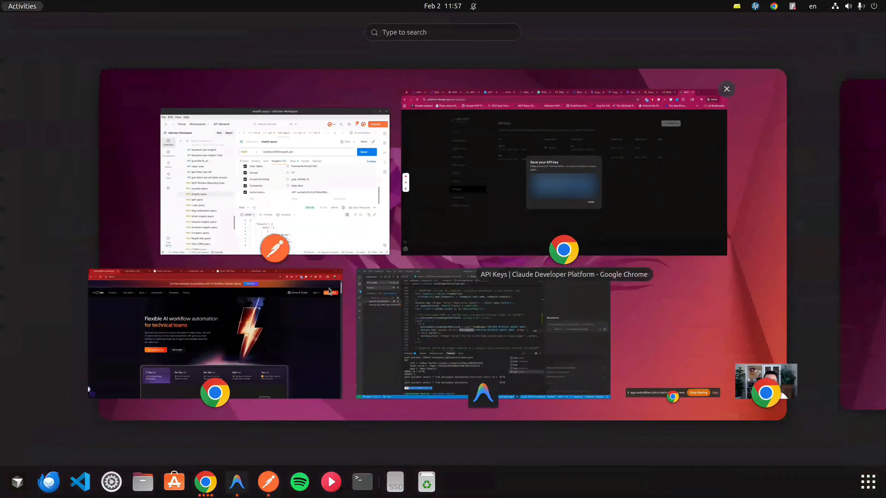
click(330, 290)
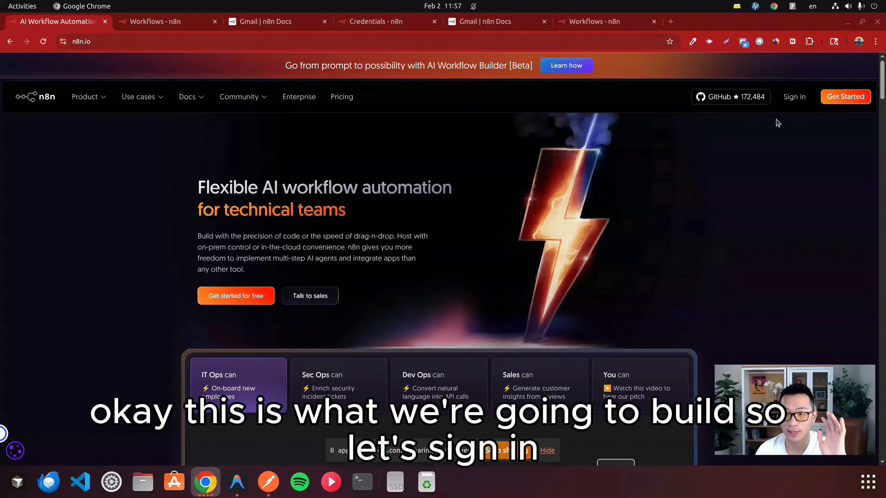
click(171, 24)
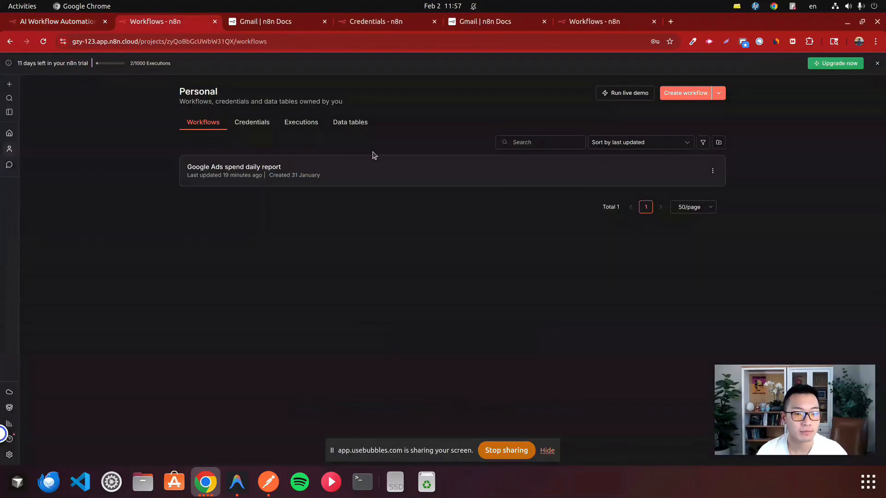
click(684, 94)
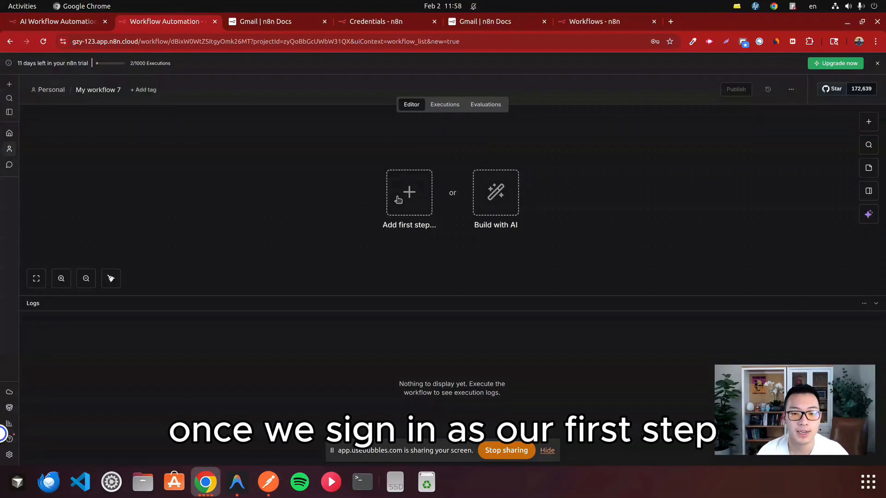
Step: Add a schedule trigger as the workflow's first step, keeping it at every 1 day at midnight
click(398, 199)
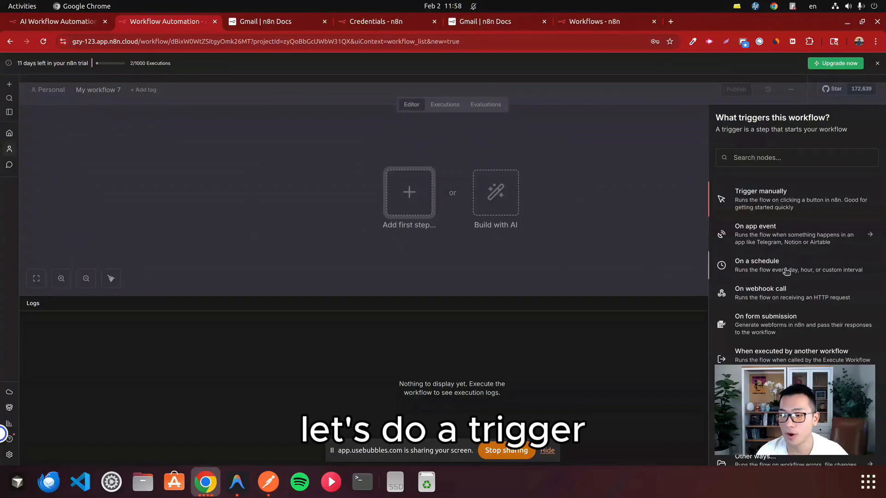
click(786, 271)
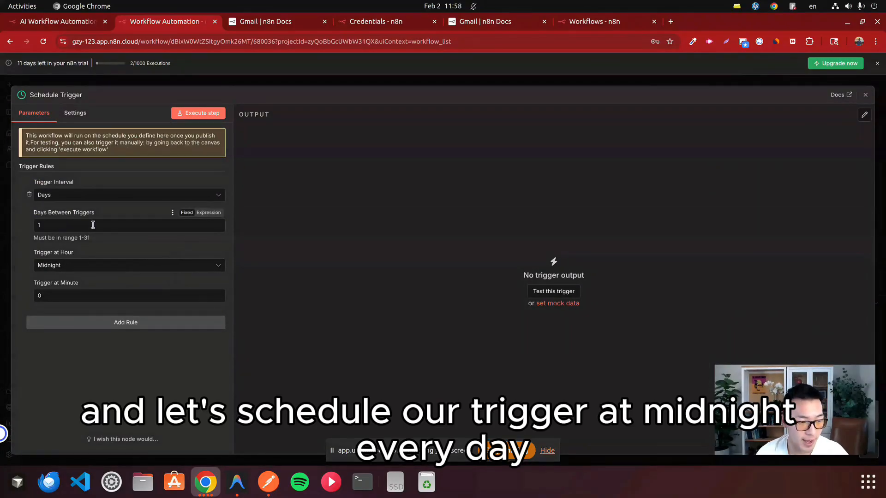
click(81, 265)
scroll(118, 305, down, 5)
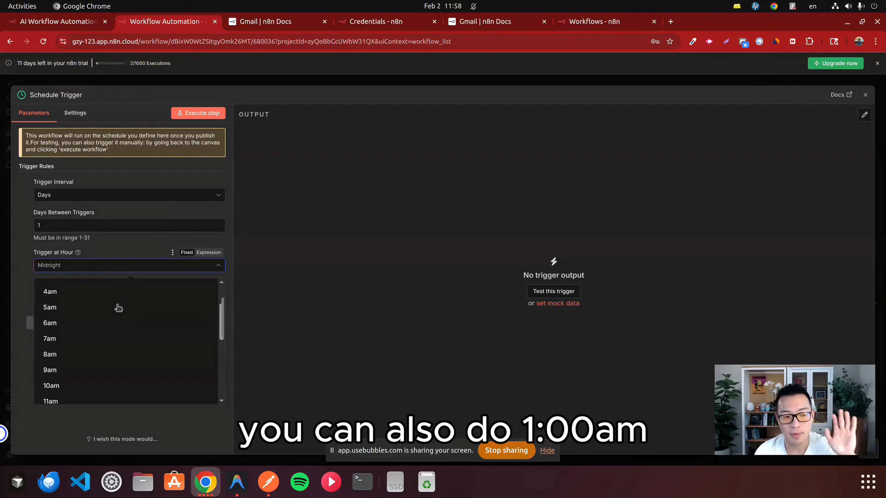
scroll(131, 327, up, 2)
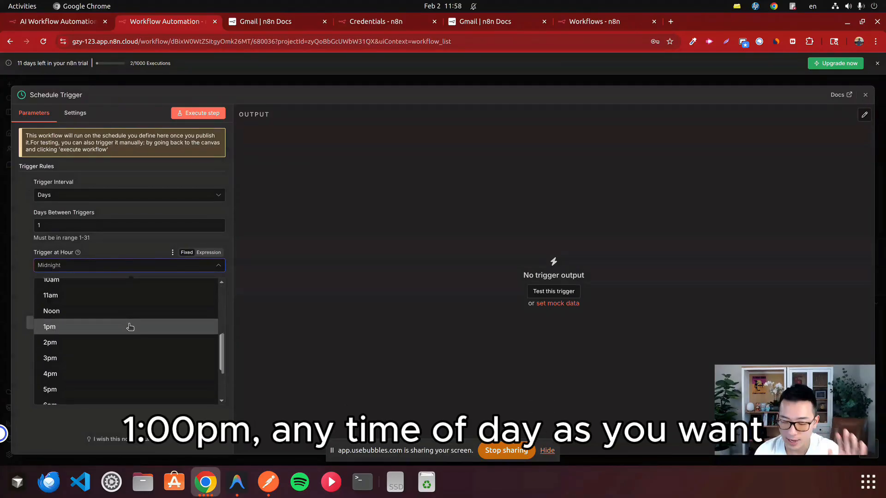
click(519, 244)
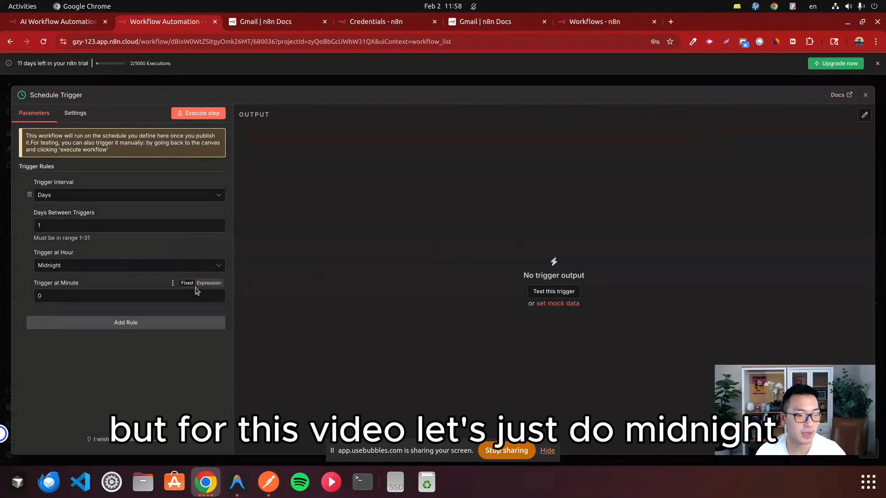
click(865, 94)
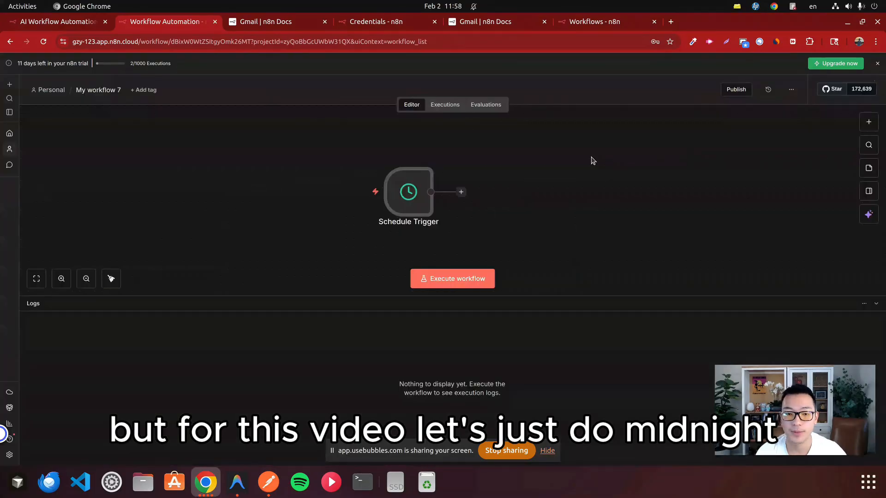
Step: Add an AI Agent node after the schedule trigger and set its prompt source to Define below
click(461, 193)
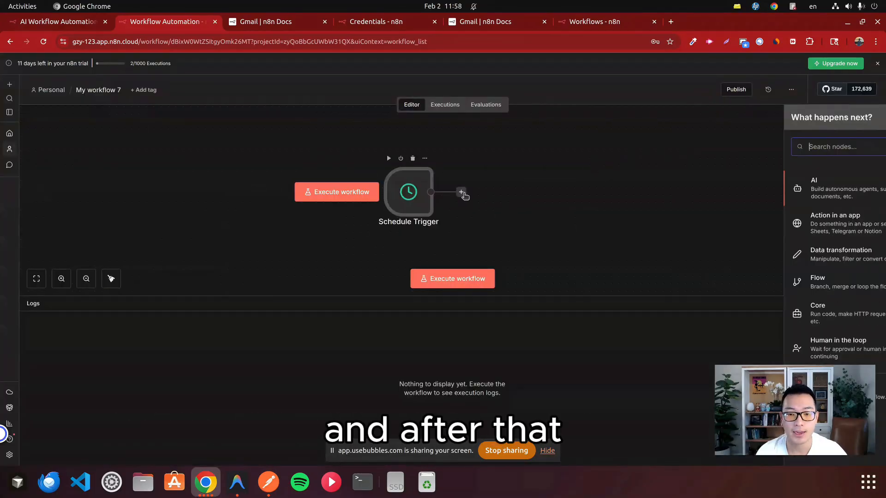
click(796, 188)
click(763, 249)
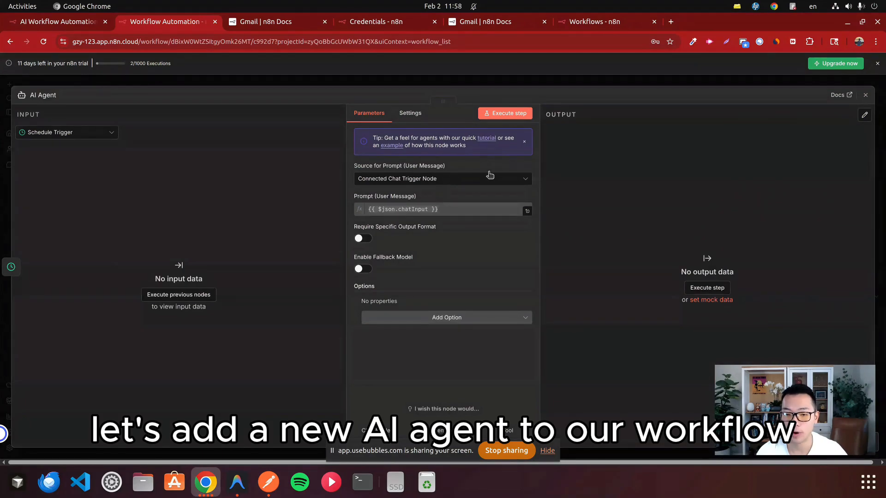
click(420, 180)
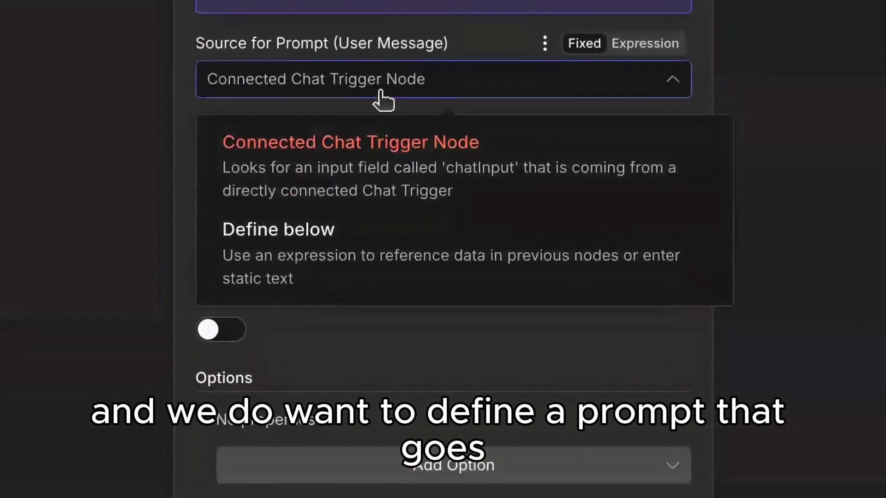
click(362, 243)
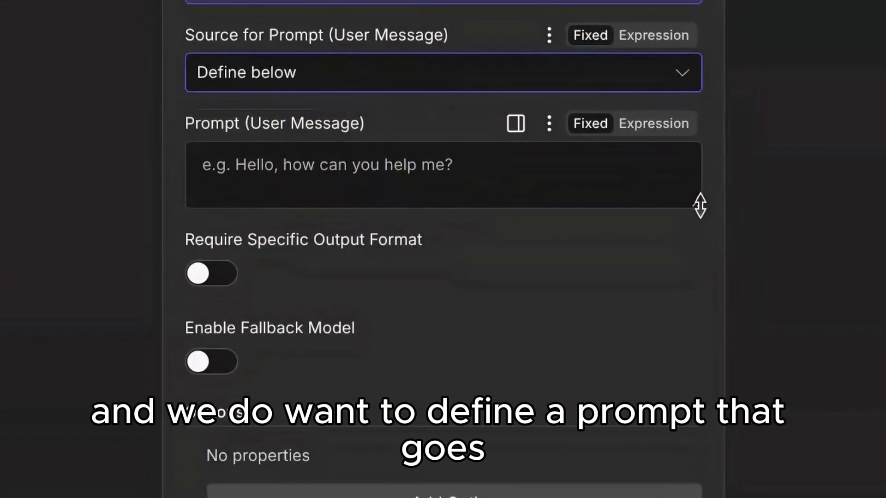
Step: Enlarge the agent's user message box and enter "How much did I spend on Google Ads, Facebook Ads yesterday?"
drag(700, 205, 683, 418)
click(441, 223)
text(How m)
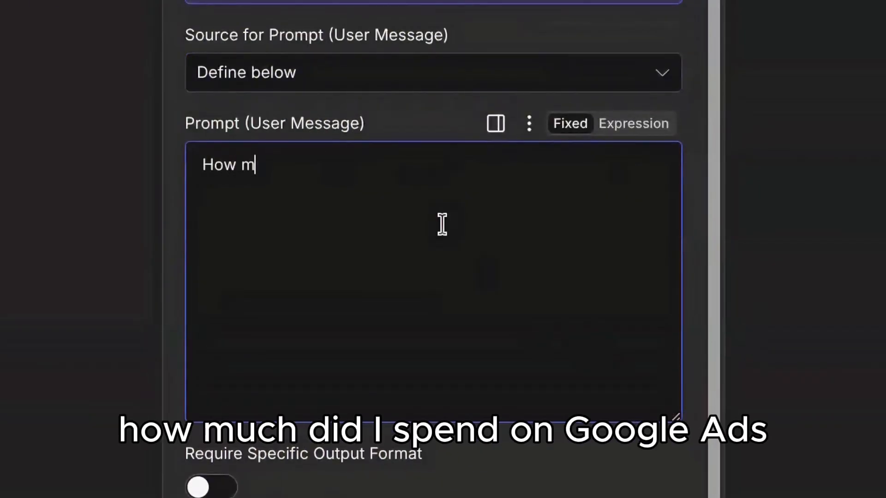
text(uch did I spend )
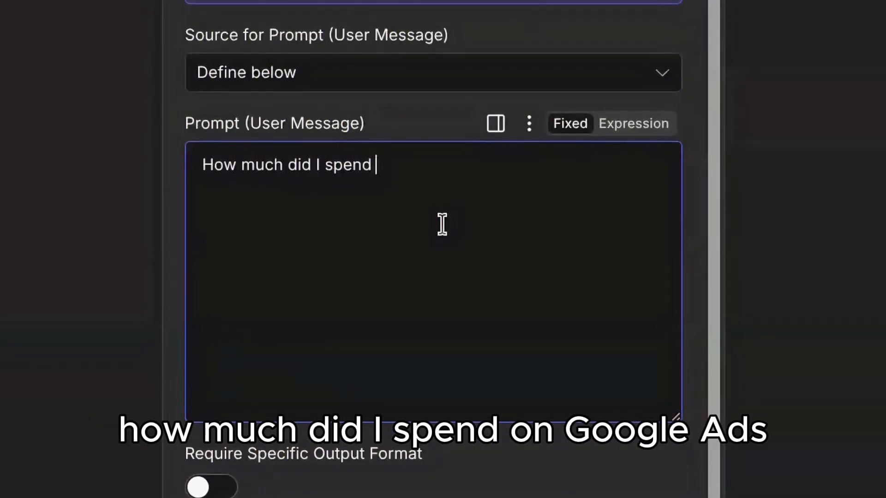
text(on Google Ads, Fac)
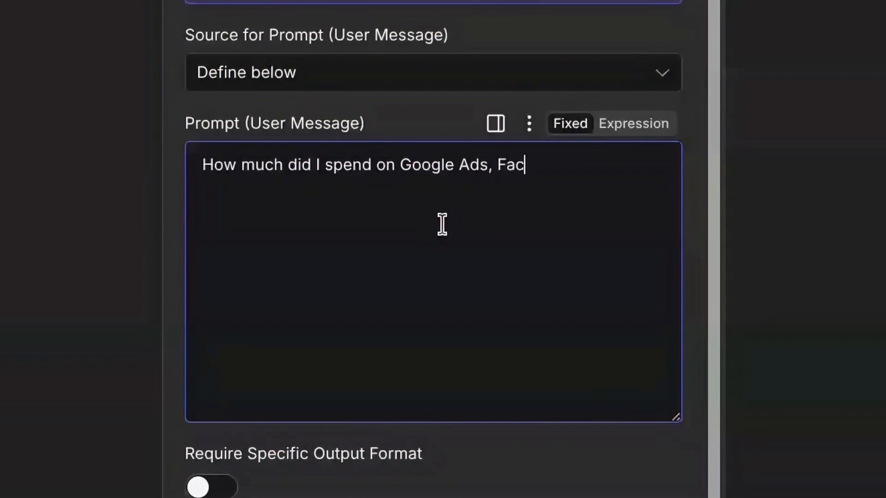
text(ebook Ads yesterd)
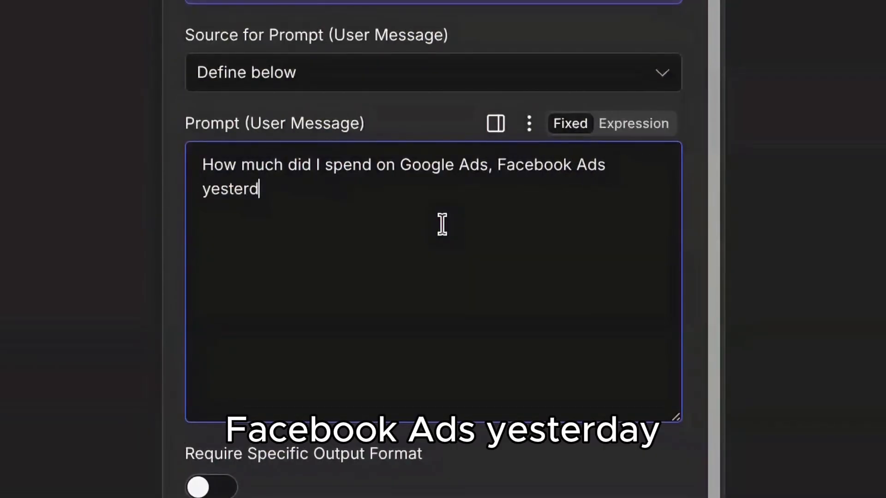
text(ay? How many activ)
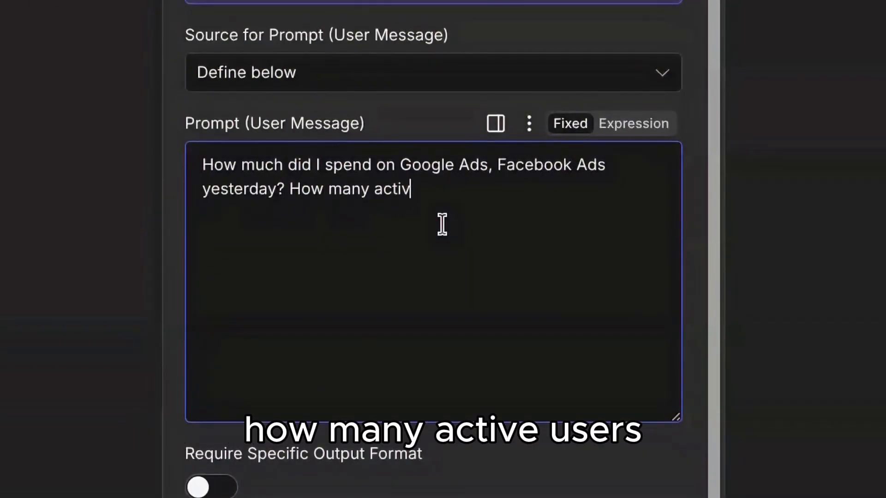
text(e users did we)
Step: Append the question "How many active users did our website get from GA4?" to the agent's prompt
key(BackSpace)
key(BackSpace)
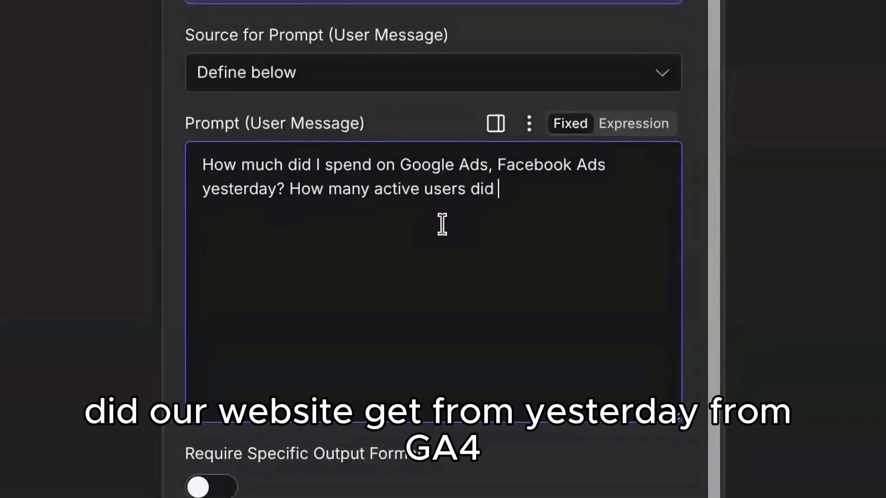
text(our website get from ye)
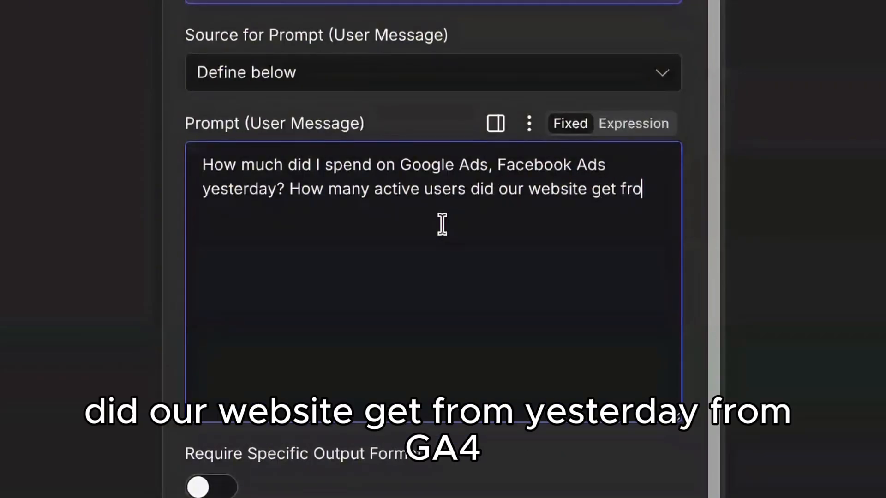
key(BackSpace)
key(BackSpace)
text(GA43)
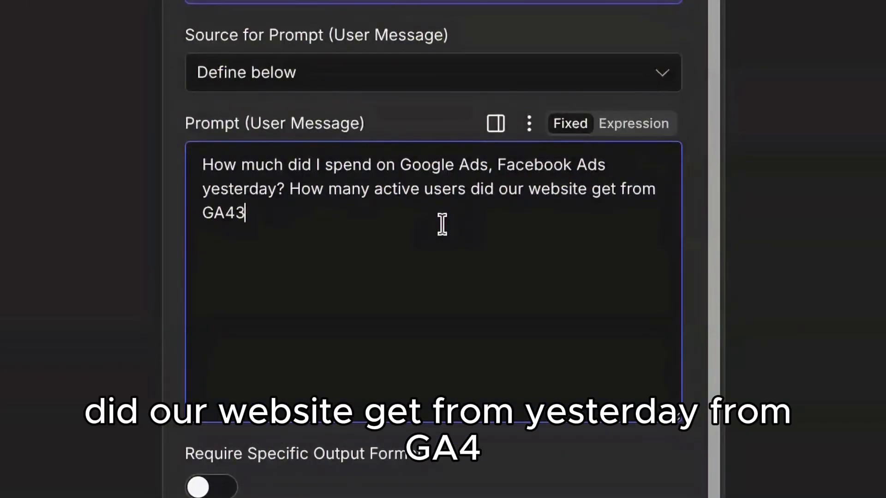
key(BackSpace)
text(?)
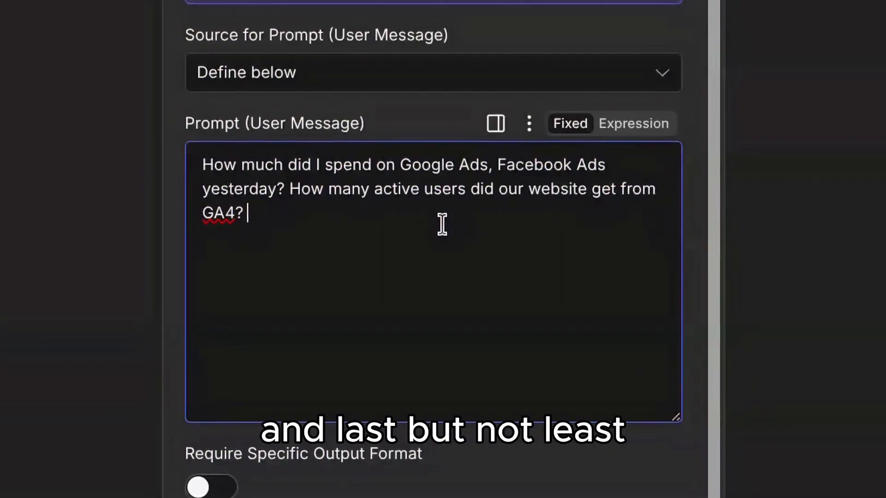
text( How much net sales )
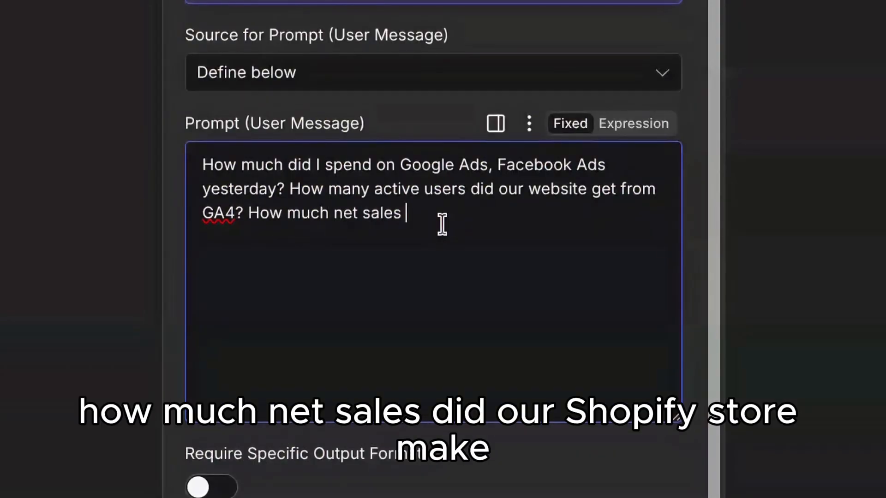
text(did our shopify s)
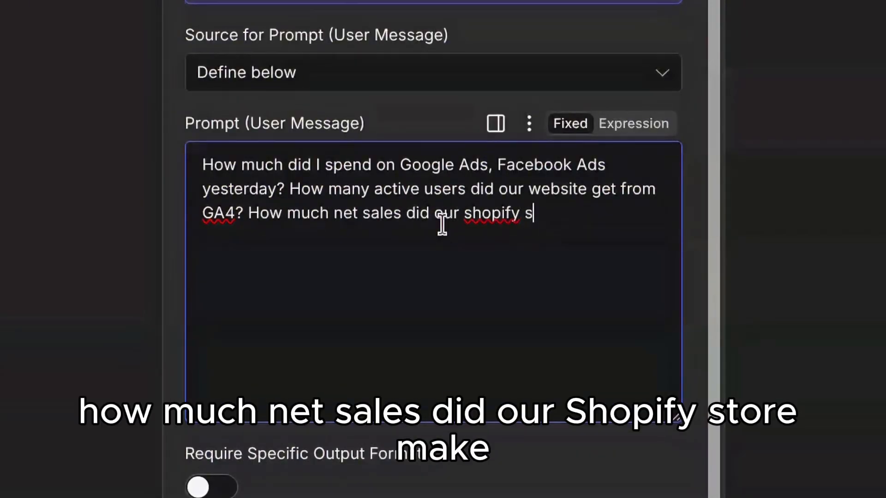
text(tore maeake yesterds)
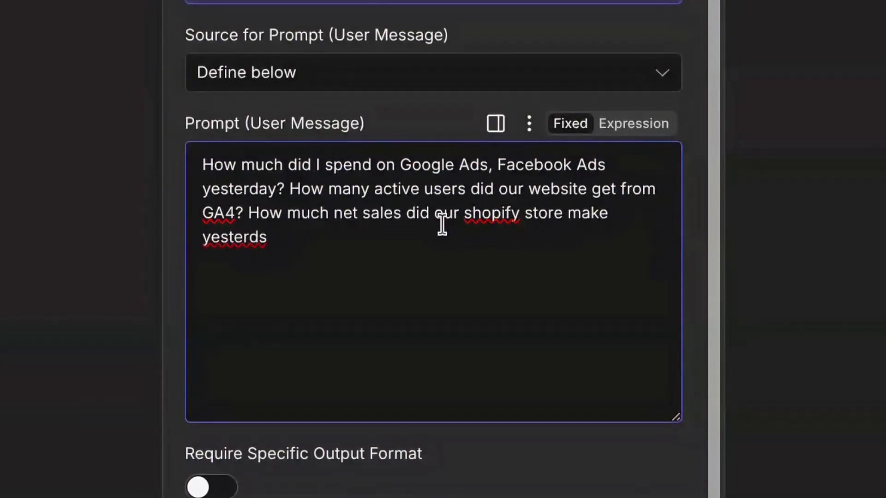
Step: Append "How much net sales did our shopify store make yesterday? Let's use Demo workspace." to the prompt and close the agent's settings
key(BackSpace)
text(ay? Let)
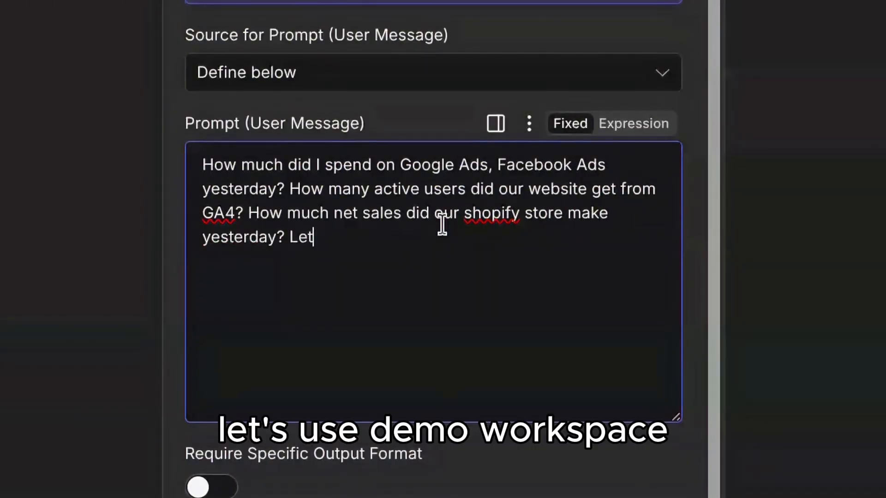
text('s use Demo workspace.)
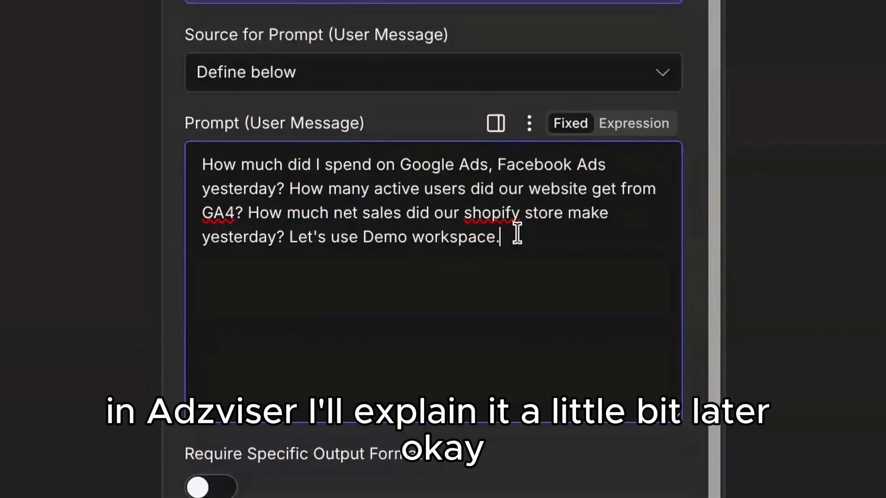
scroll(521, 221, down, 1)
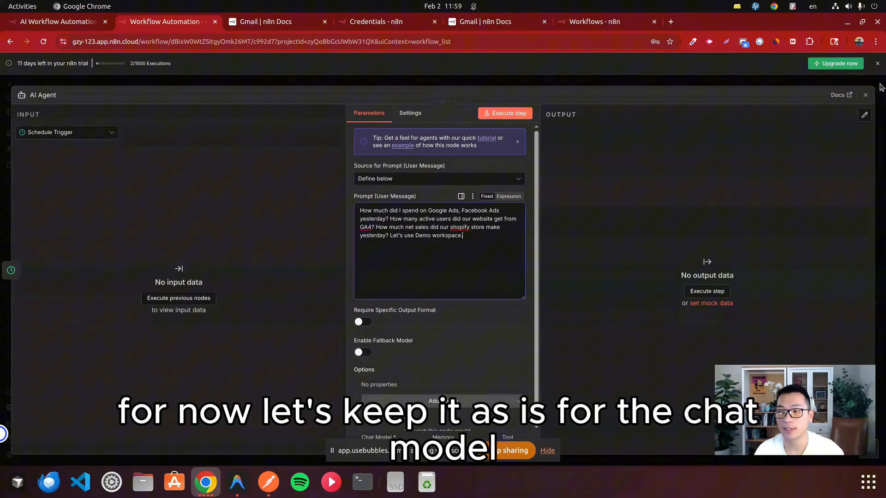
click(862, 98)
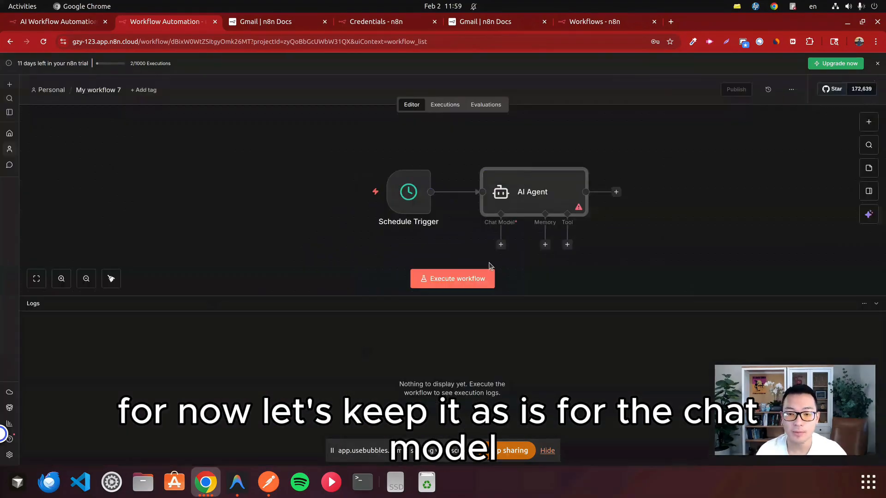
Step: Attach an Anthropic Chat Model to the AI Agent as its chat model
scroll(489, 267, down, 2)
click(501, 190)
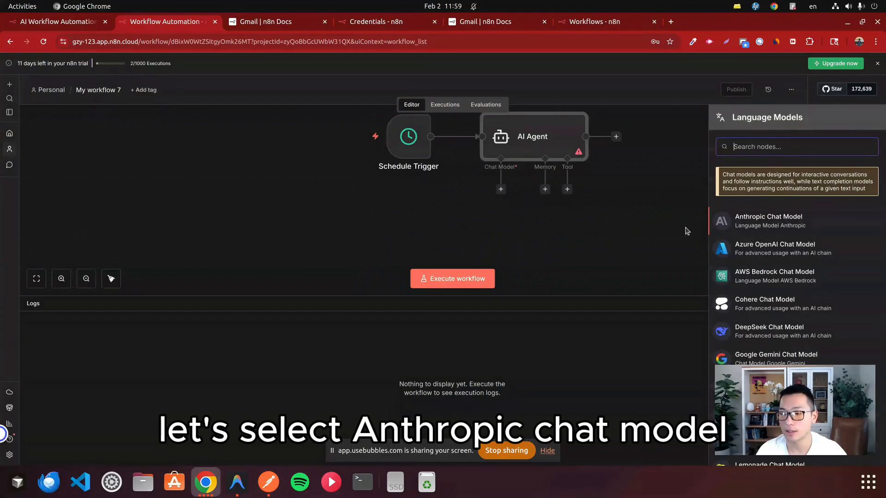
click(767, 226)
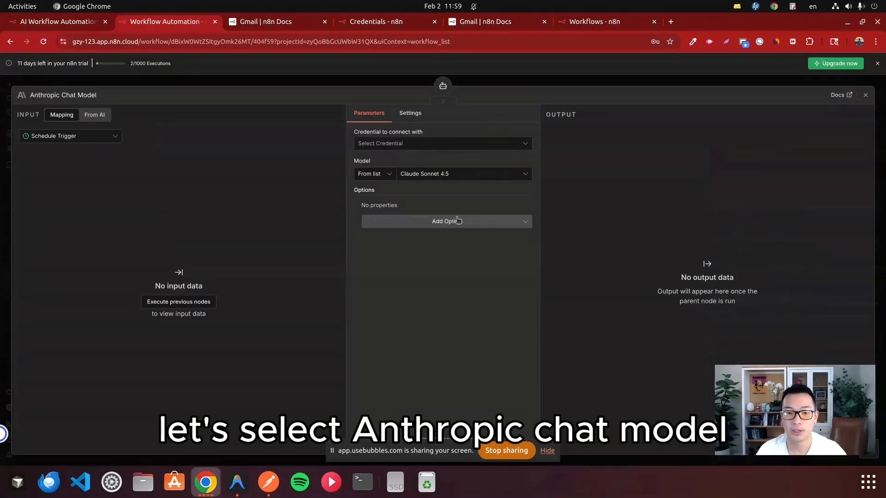
Step: Start a new Anthropic credential for the chat model and switch to the Claude Platform window to copy the API key
click(430, 144)
click(430, 166)
click(356, 240)
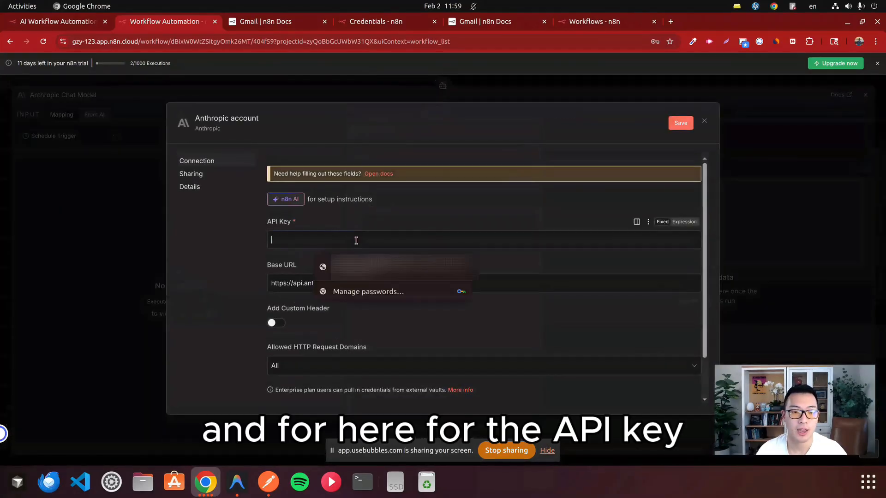
drag(300, 223, 271, 230)
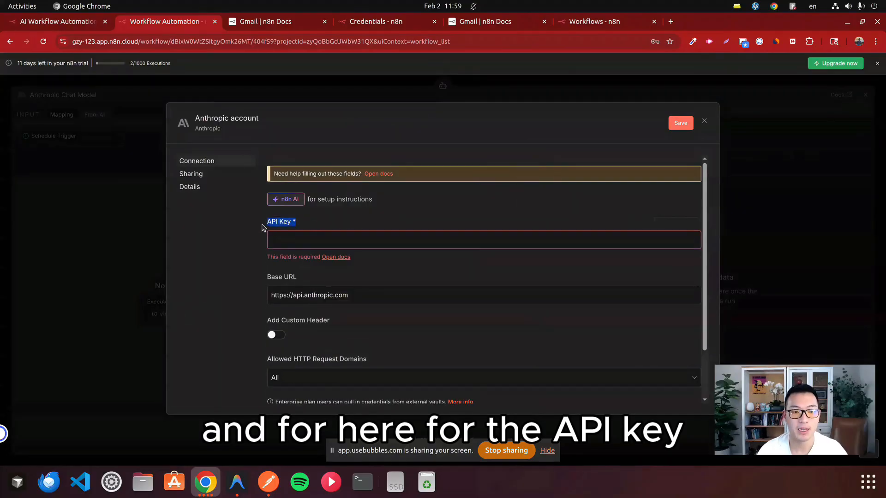
key(super)
click(460, 184)
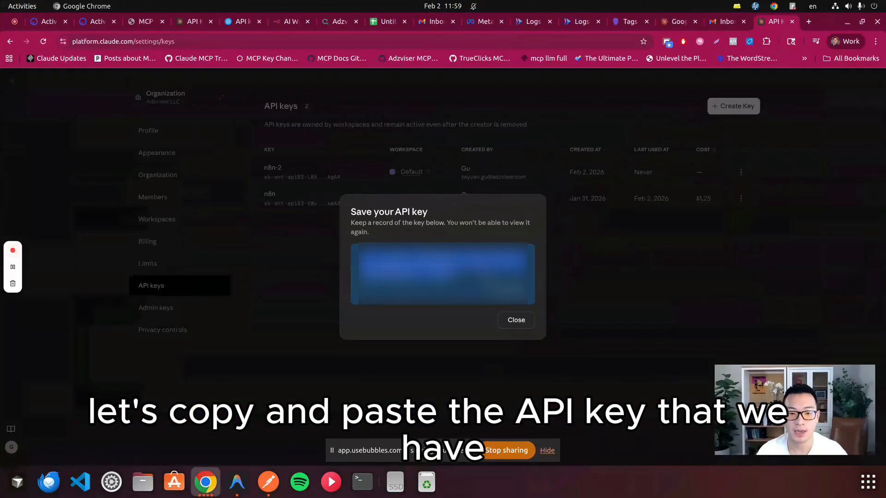
Step: Paste the API key into the Anthropic credential, save it and close the chat model's settings
key(super)
click(213, 323)
click(397, 240)
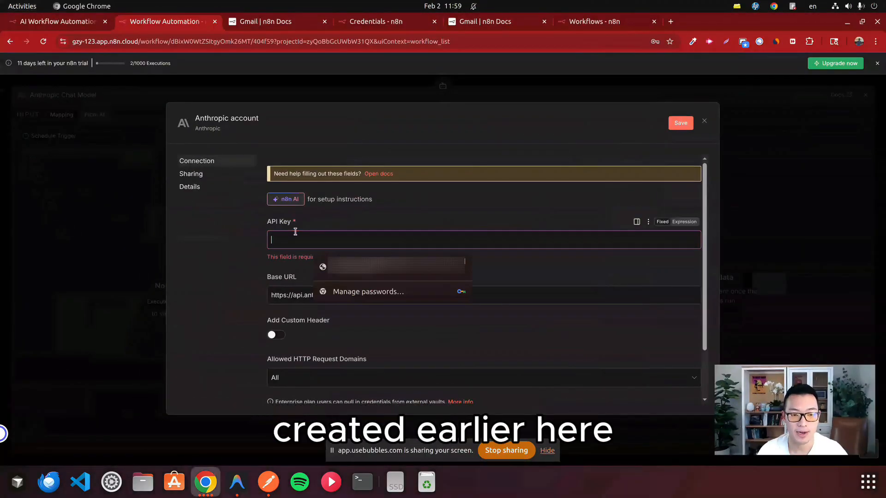
key(ctrl+v)
scroll(524, 259, down, 2)
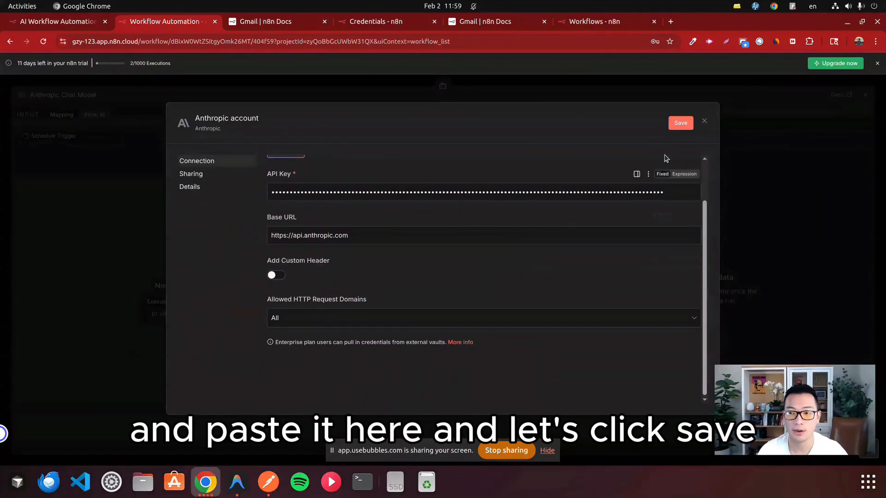
click(682, 124)
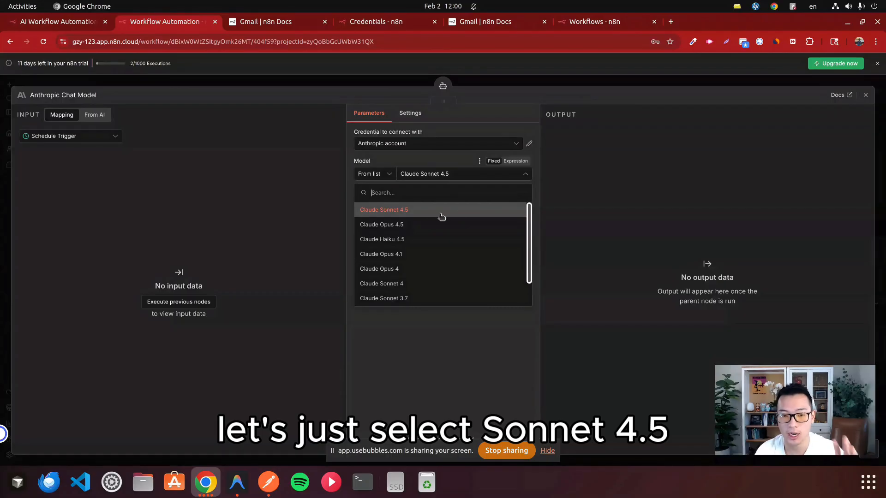
click(866, 95)
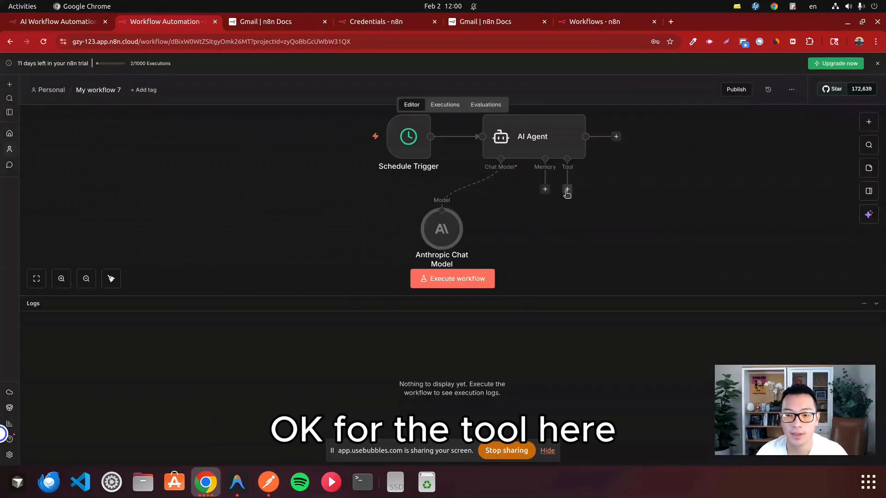
click(566, 190)
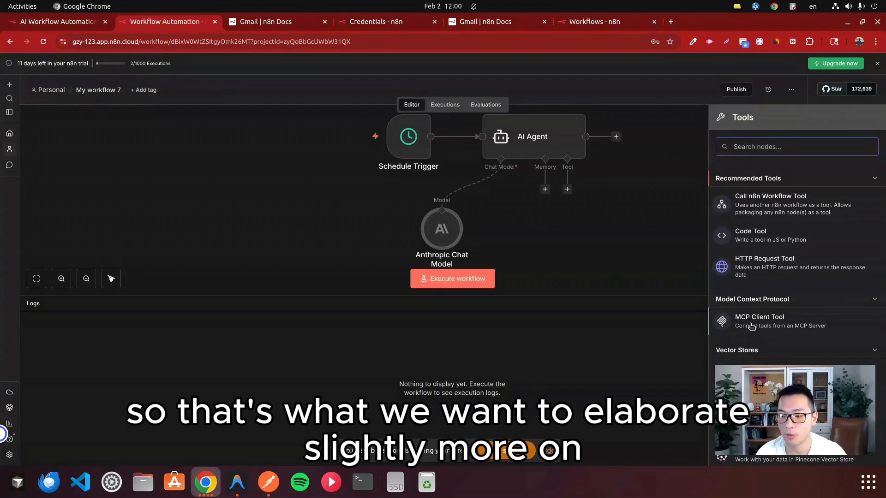
click(778, 327)
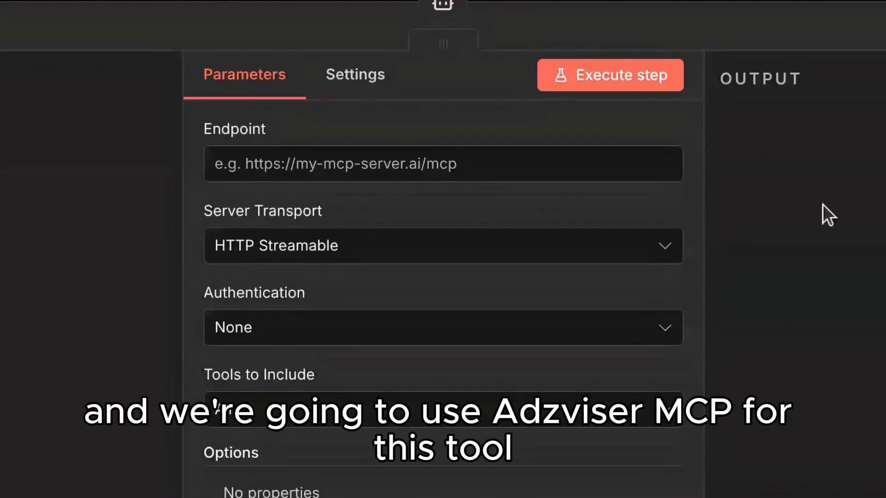
click(503, 162)
text(http)
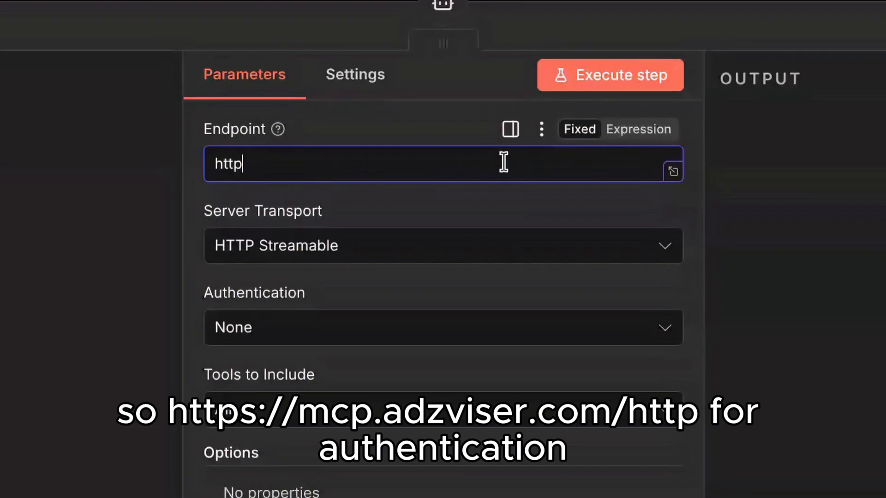
text(s://mcp.adzvisre)
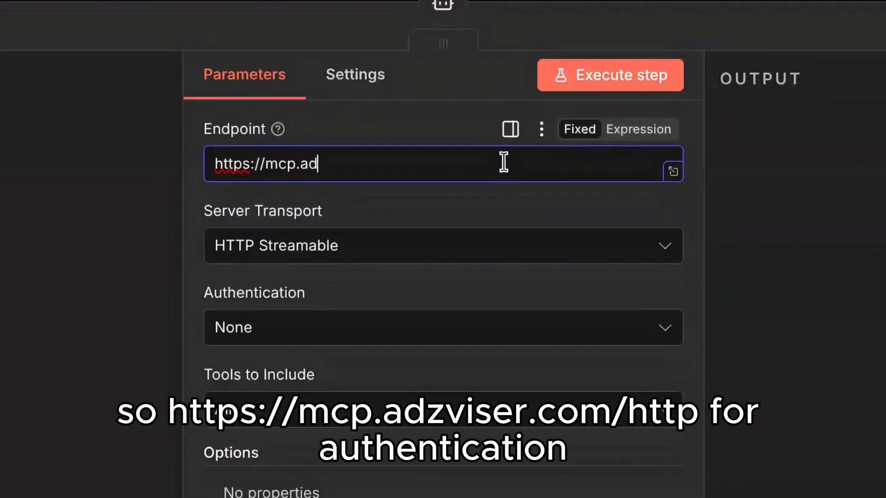
key(BackSpace)
key(BackSpace)
text(er.com)
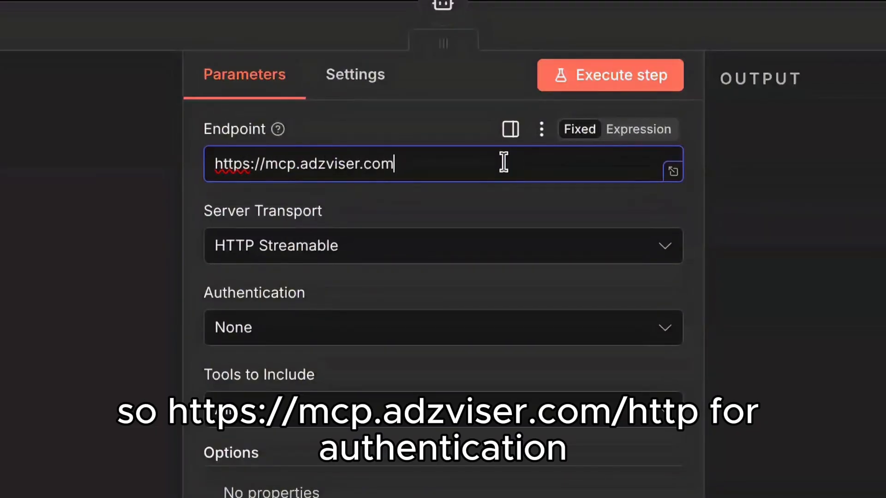
text(/http)
Step: Set the MCP Client's authentication to MCP OAuth2 and start a new credential for it
click(279, 336)
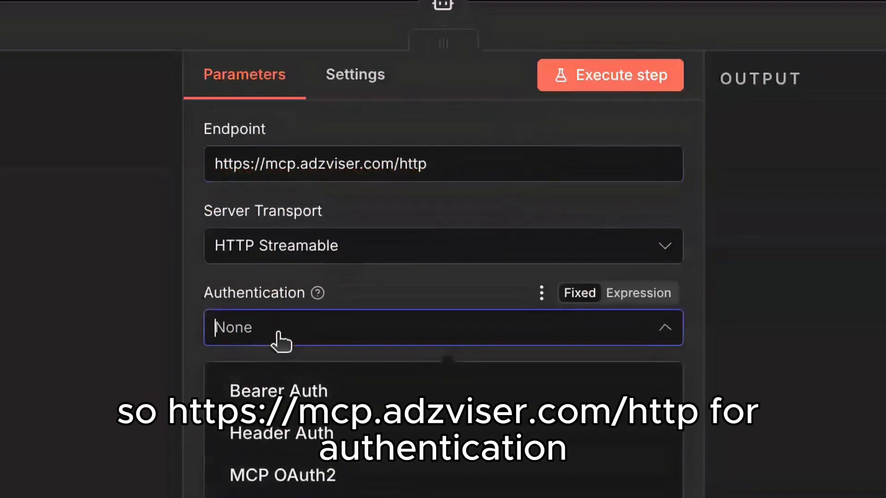
click(388, 485)
click(454, 408)
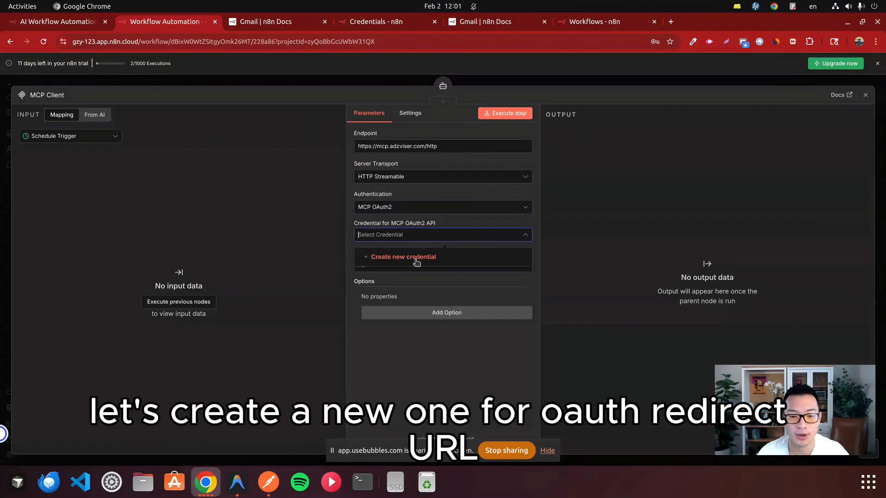
click(416, 262)
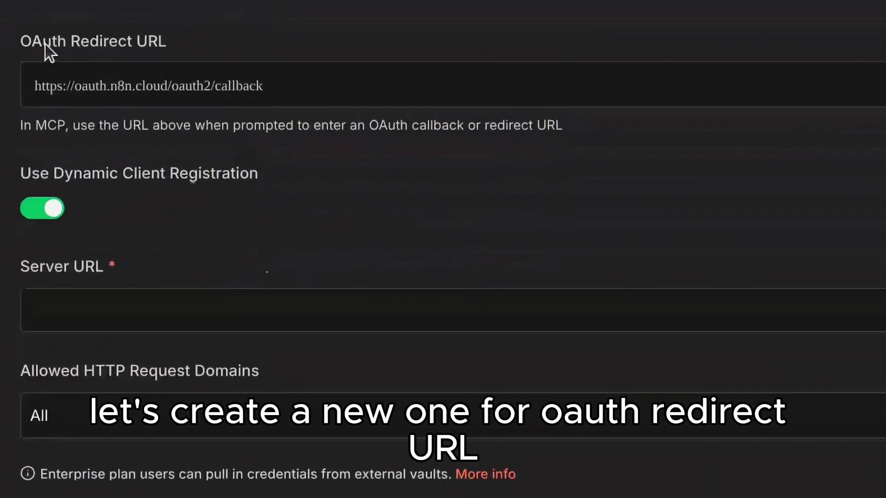
click(227, 327)
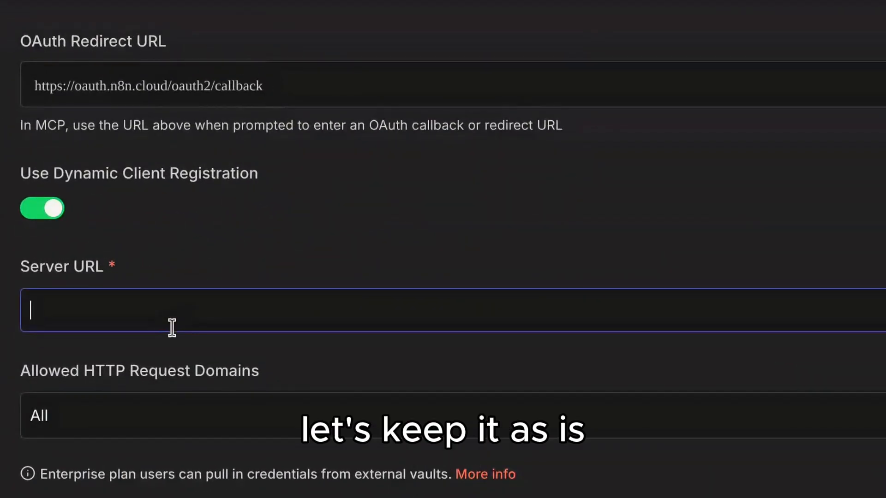
text(https://mcop)
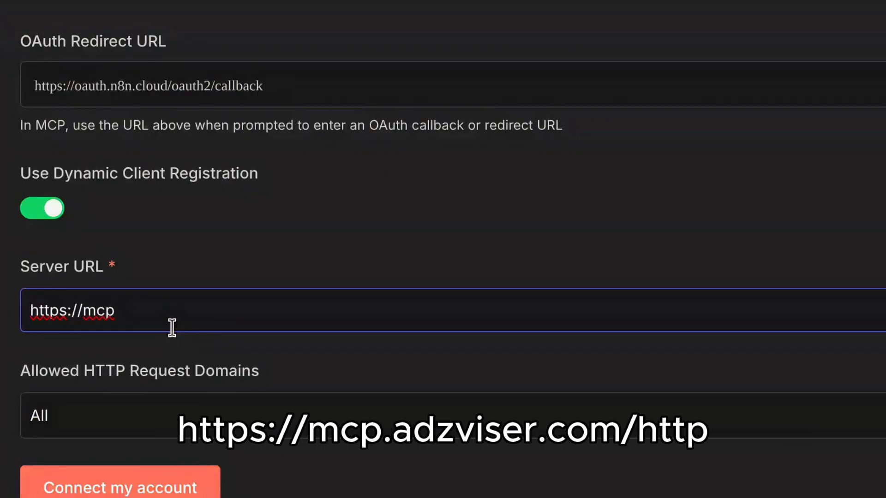
text(.adzviser.com/http)
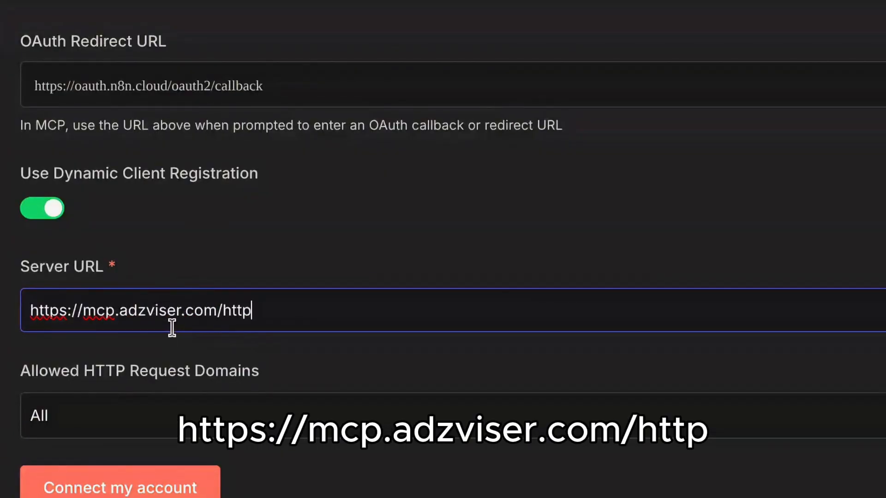
click(137, 370)
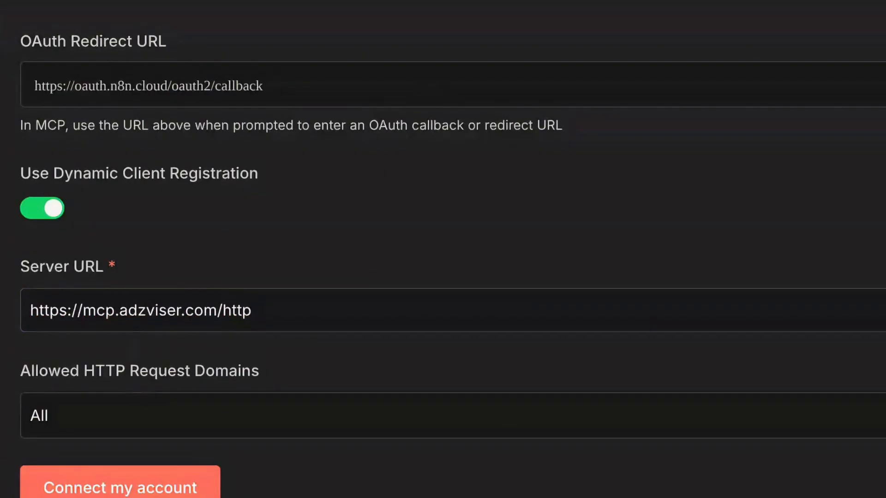
Step: Connect the account for the MCP credential and authorize it with the saved Adzviser login
scroll(143, 331, down, 2)
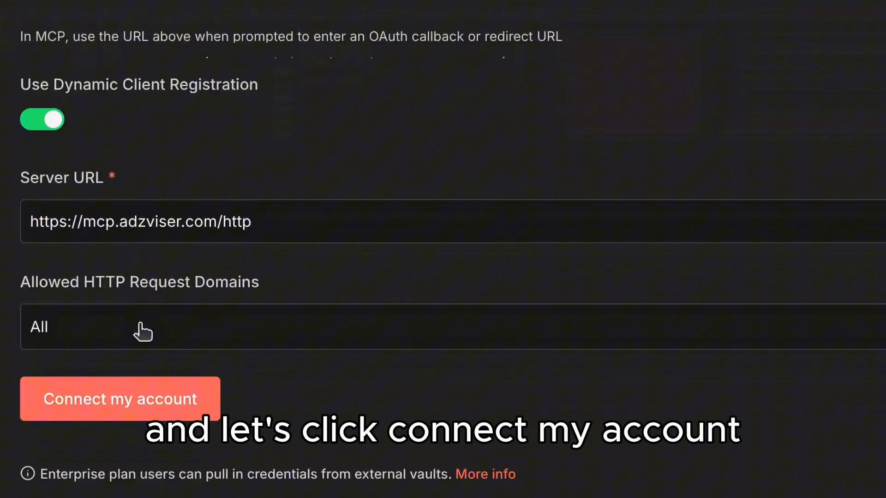
click(78, 412)
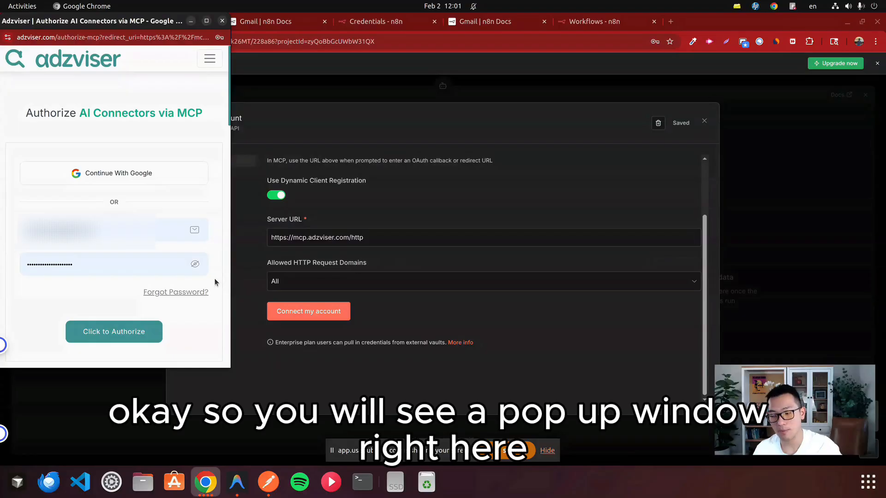
scroll(179, 299, down, 1)
click(136, 181)
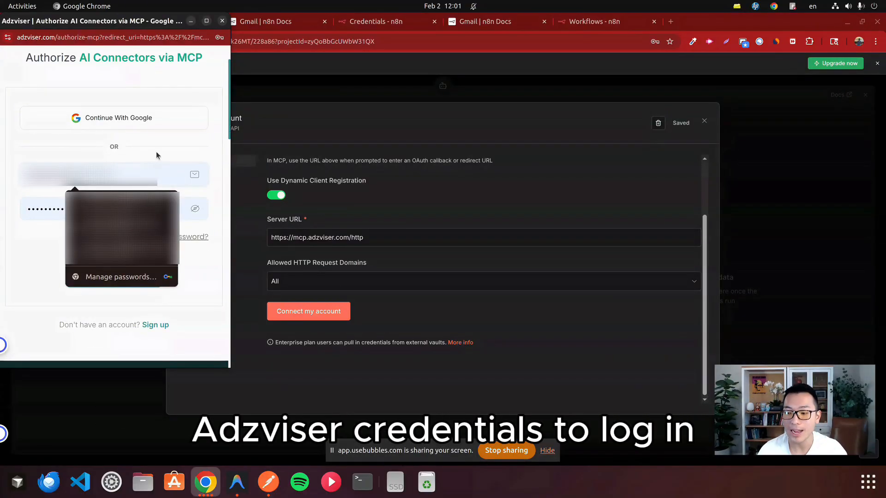
click(138, 275)
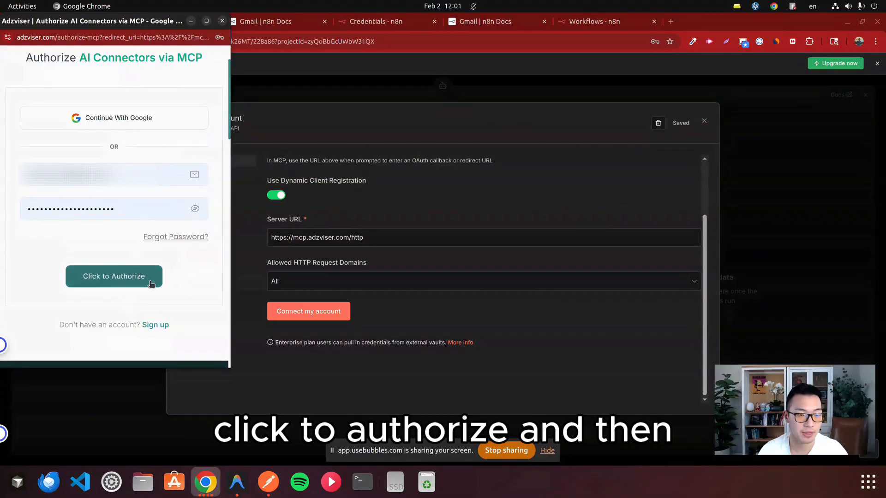
Step: Enlarge the Adzviser setup window and review the data sources offered for a new workspace and those in the Demo workspace, without saving
scroll(199, 231, down, 3)
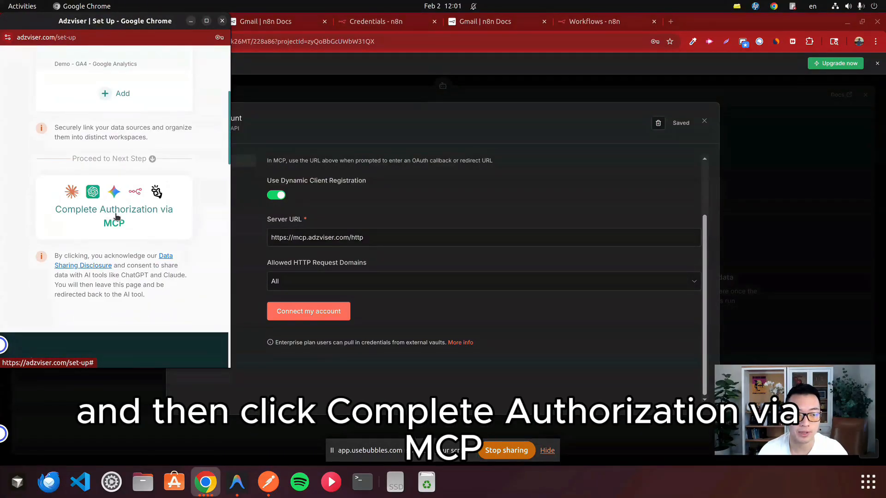
scroll(162, 201, up, 4)
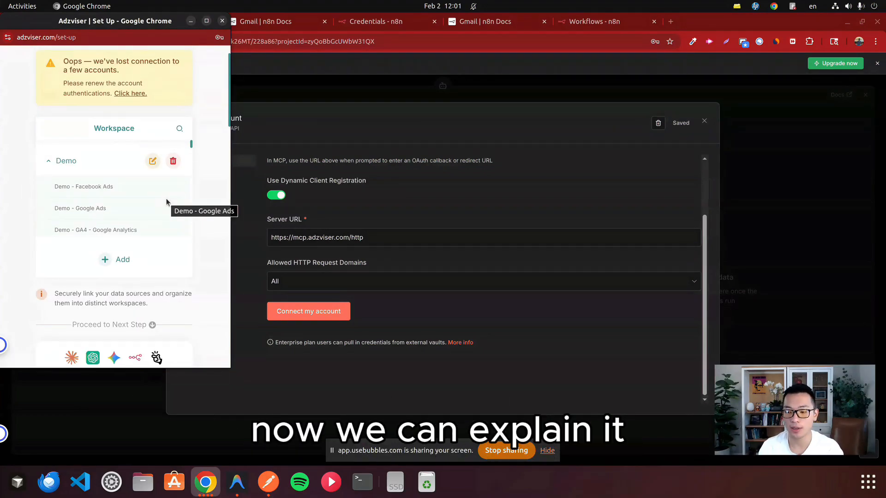
drag(231, 195, 262, 196)
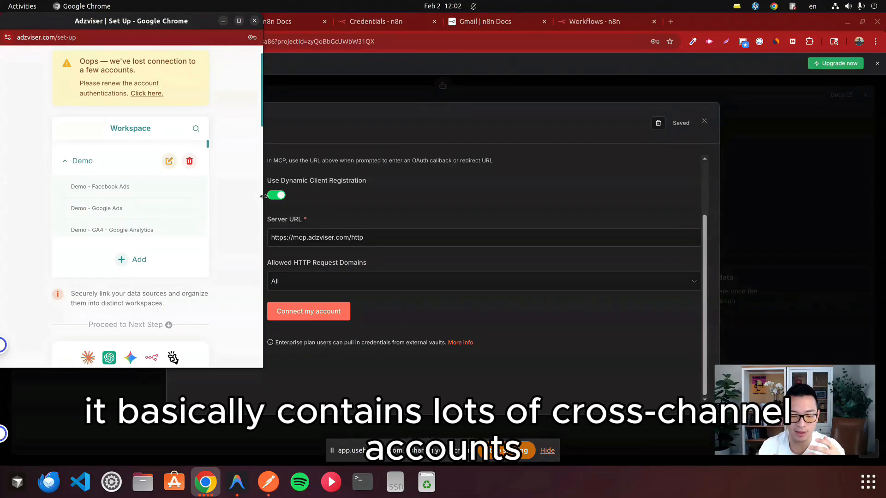
click(146, 268)
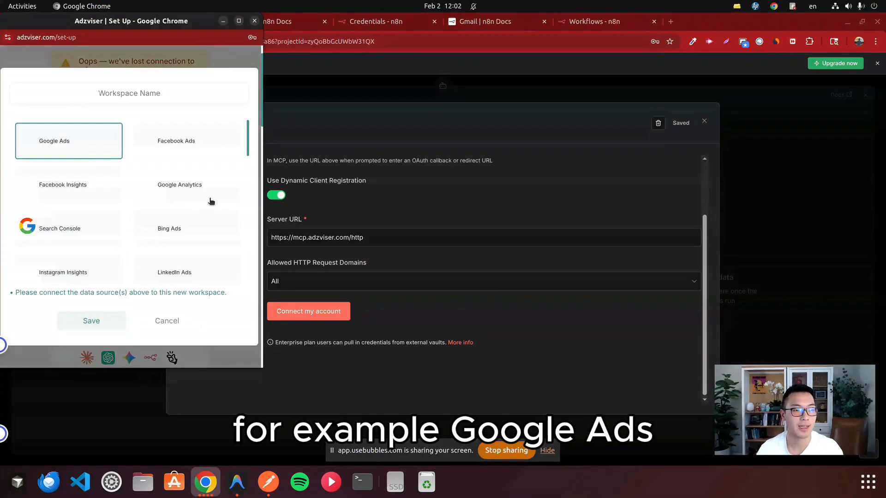
drag(263, 368, 677, 400)
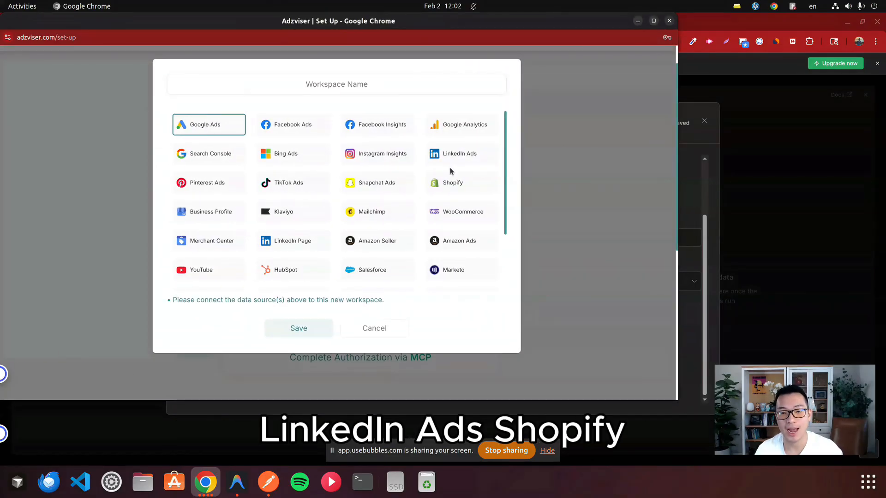
scroll(454, 175, down, 1)
scroll(470, 200, up, 1)
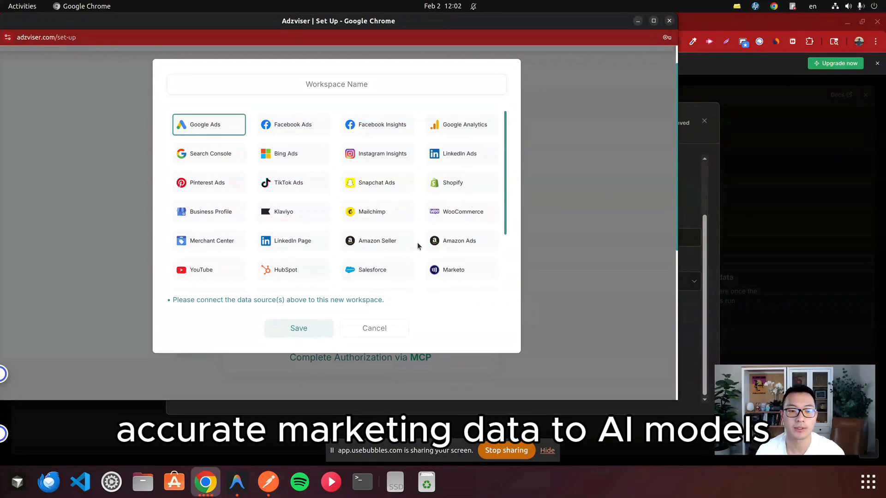
click(378, 329)
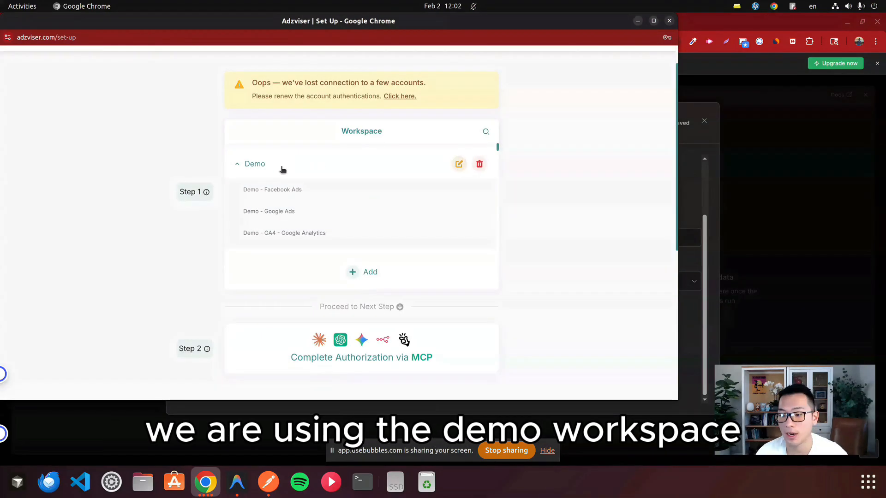
click(460, 165)
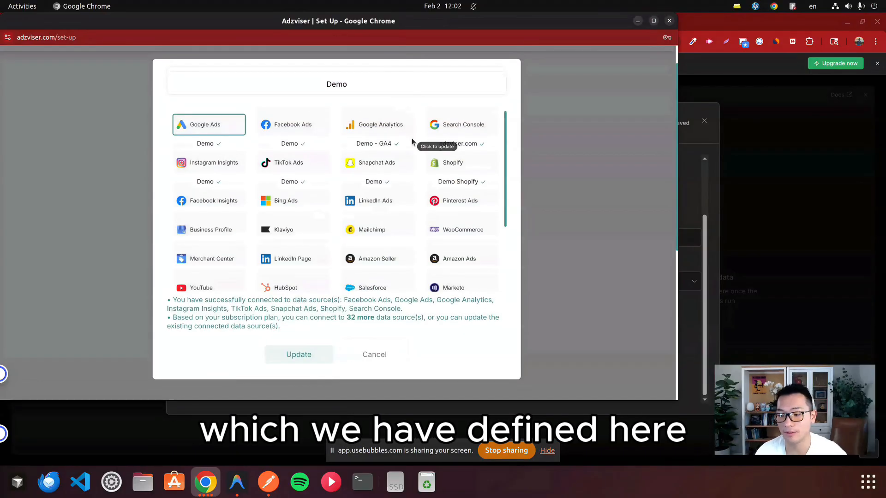
click(374, 354)
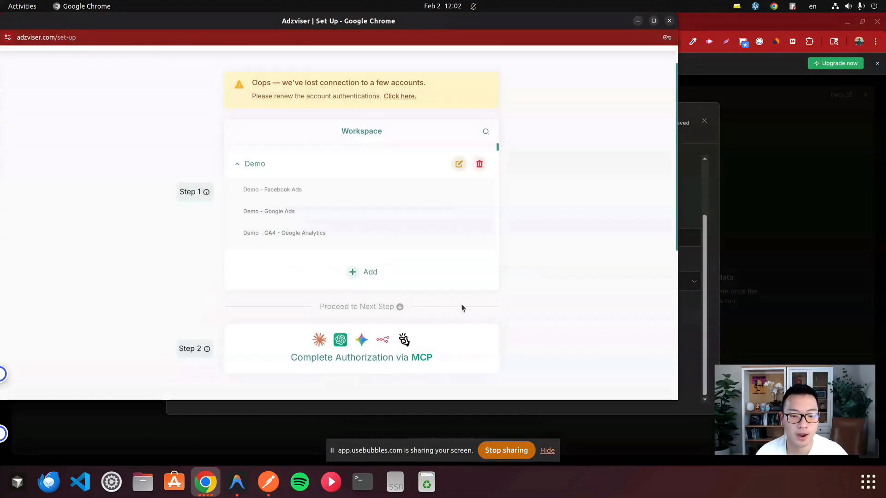
Step: Complete the authorization via MCP, close the pop-up window and return to the MCP credential
click(357, 346)
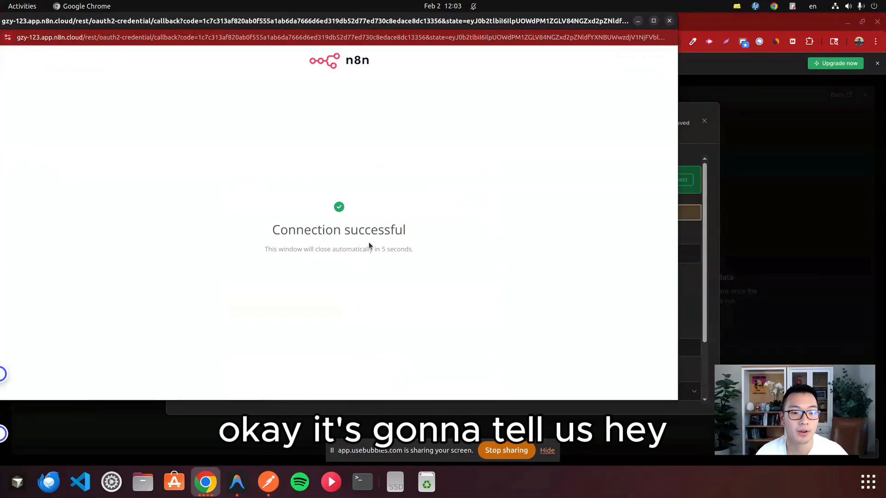
drag(407, 230, 262, 229)
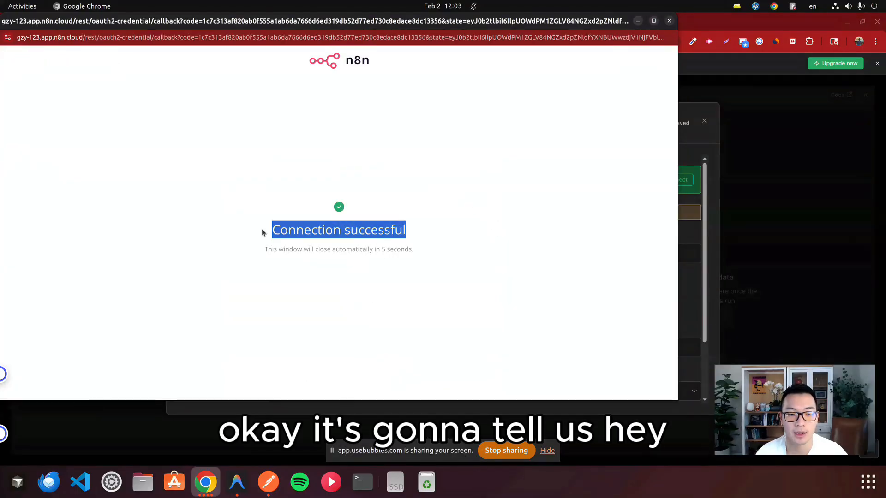
click(669, 21)
scroll(480, 277, down, 3)
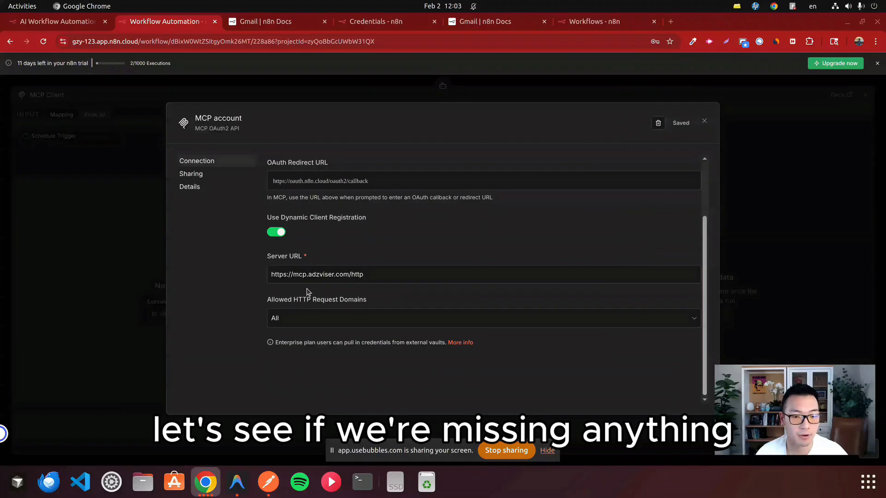
Step: Review the MCP credential's connection settings, especially the Use Dynamic Client Registration option
scroll(367, 267, up, 2)
scroll(368, 267, down, 1)
drag(293, 236, 342, 236)
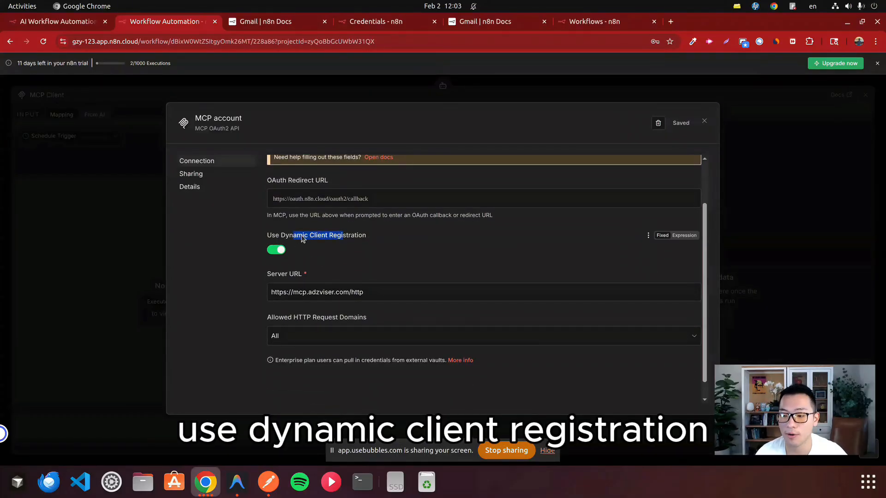
click(328, 238)
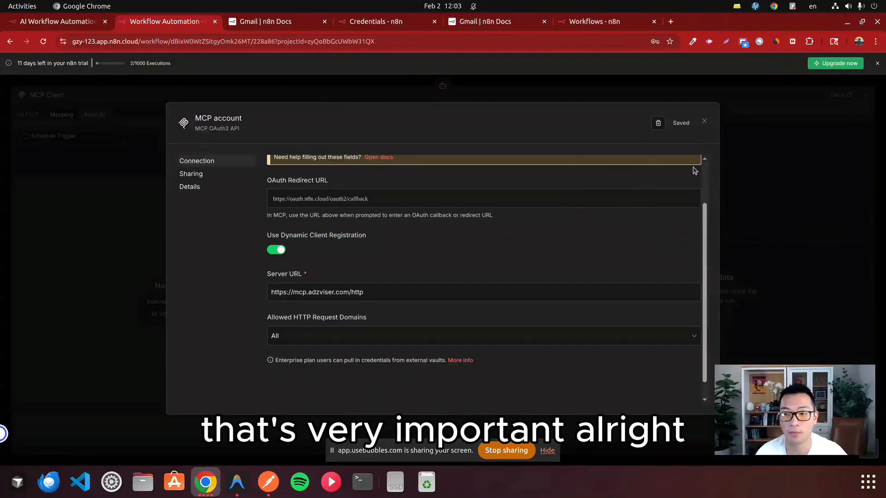
Step: Close the MCP credential and the MCP Client settings, and move the MCP Client node well to the right of the Anthropic Chat Model
click(704, 122)
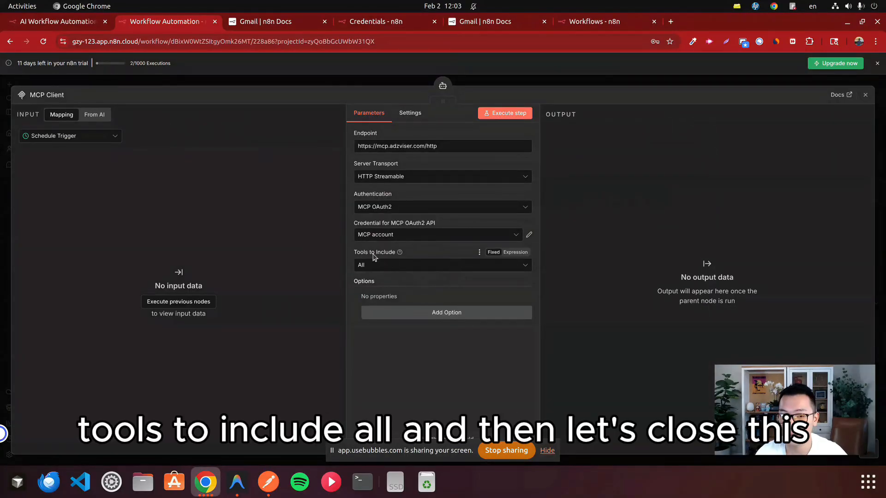
click(865, 94)
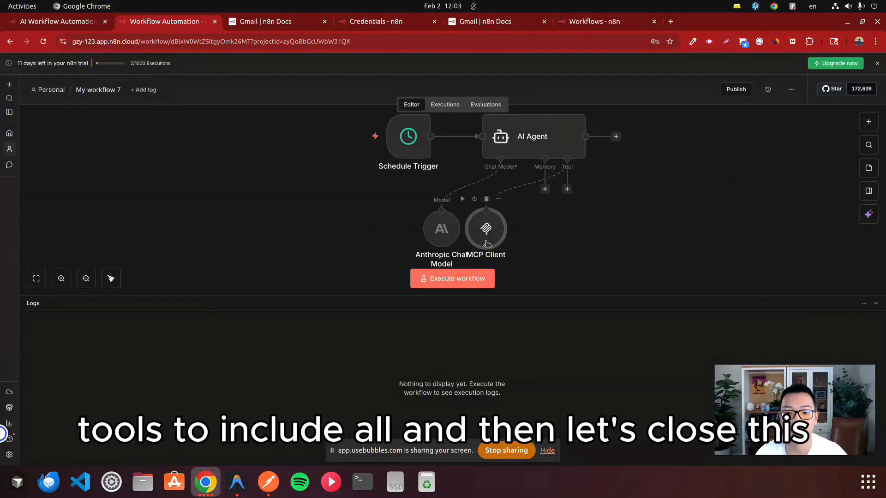
drag(487, 243, 654, 249)
scroll(623, 185, up, 1)
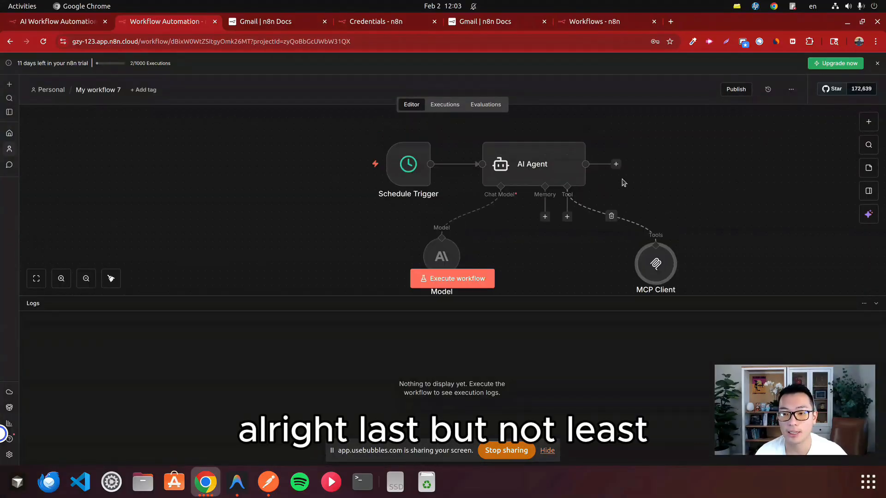
Step: Add a Send Email node with the send action after the AI Agent node
click(616, 165)
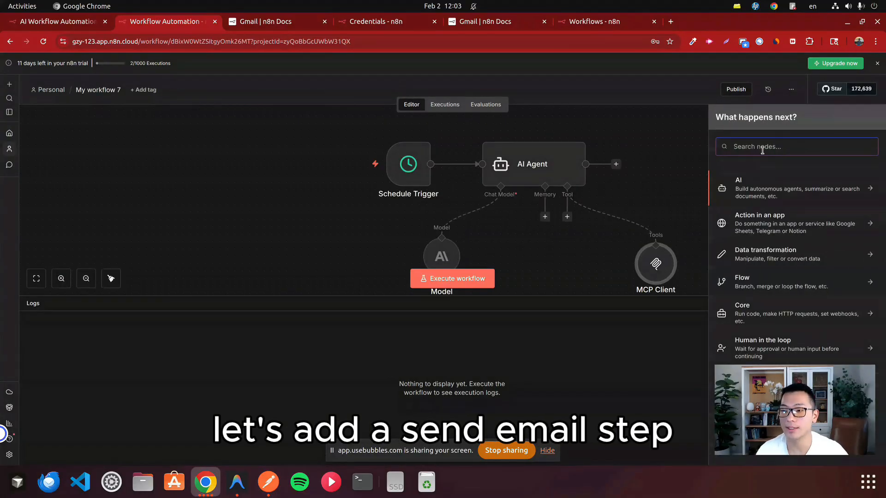
text(send)
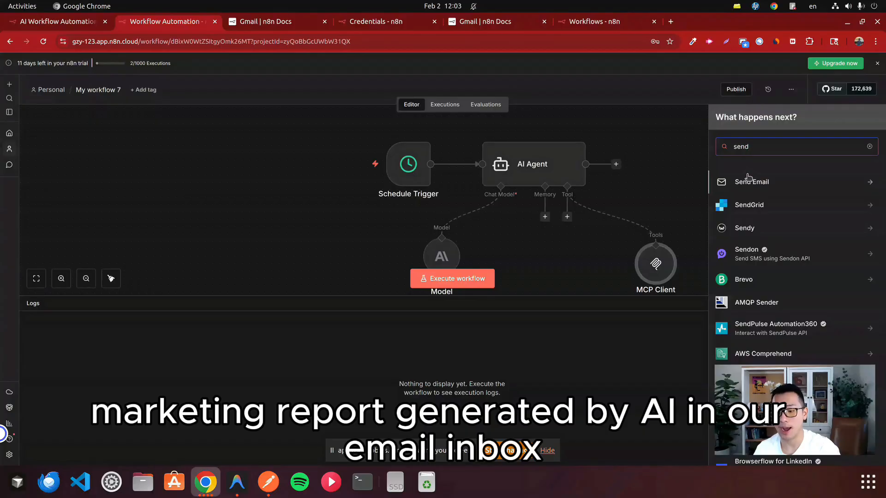
click(749, 182)
click(750, 255)
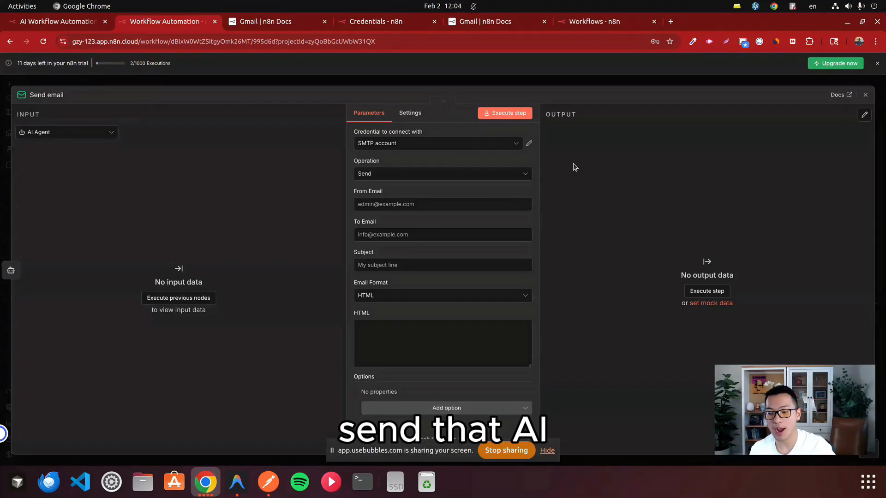
Step: Fill in the sender's and the recipient's e-mail addresses in the Send email node
click(489, 204)
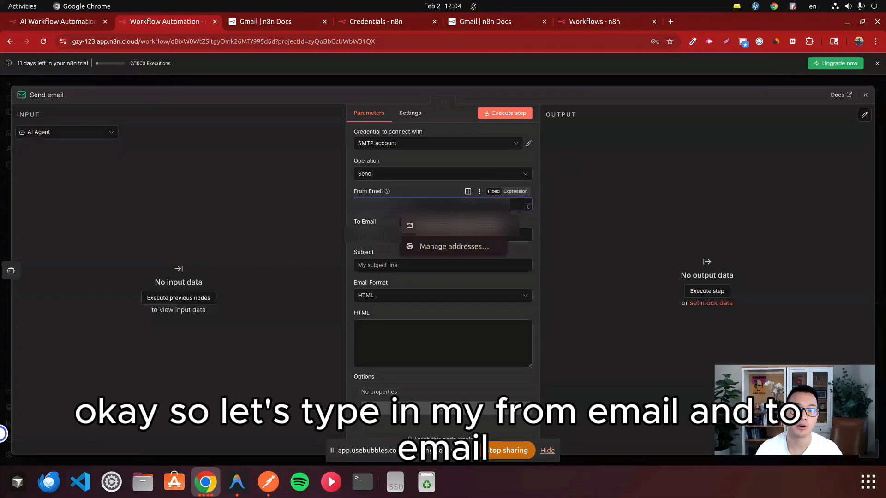
click(430, 231)
click(430, 233)
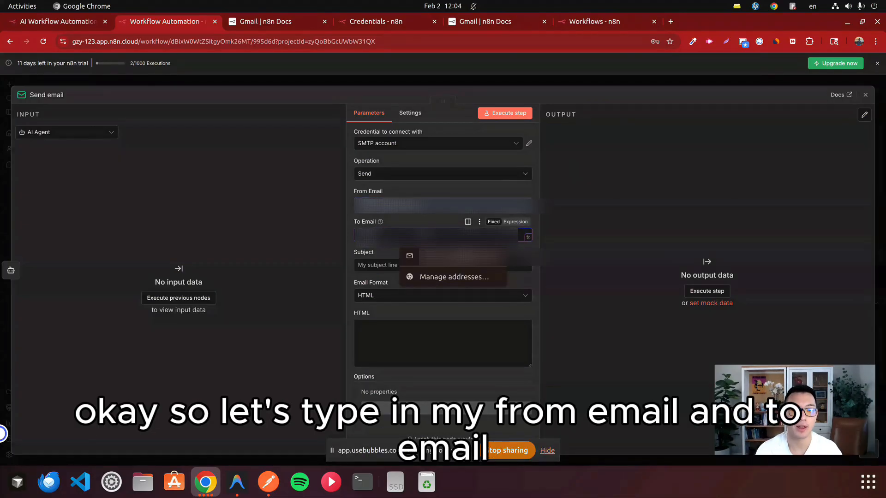
click(443, 249)
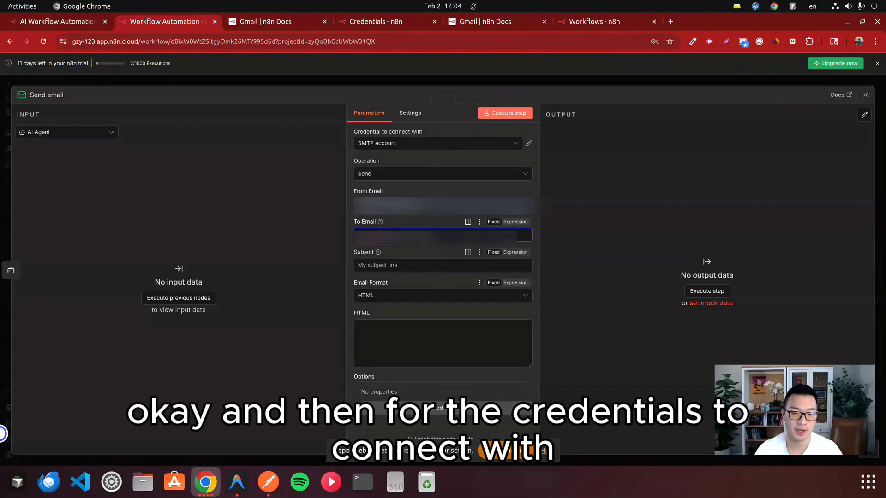
Step: Open a new SMTP credential and look through its documentation pages on sending with Gmail, Outlook.com and Yahoo
click(424, 148)
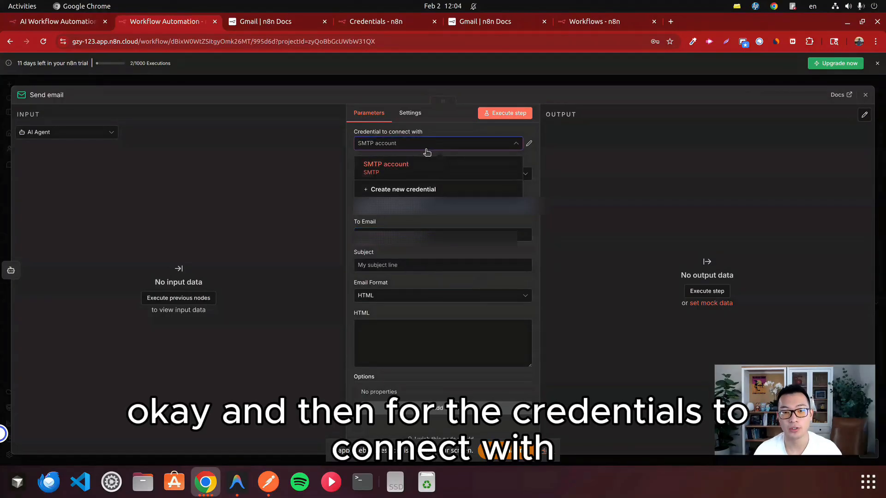
click(418, 192)
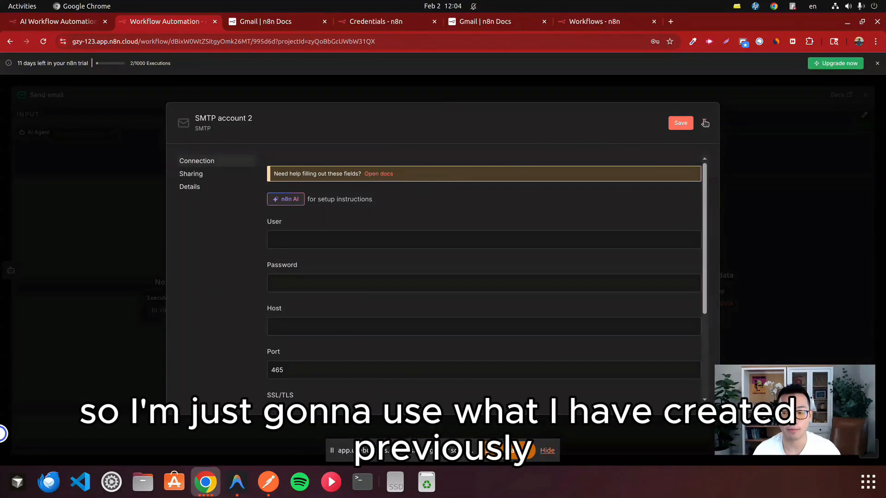
click(379, 174)
scroll(426, 176, down, 3)
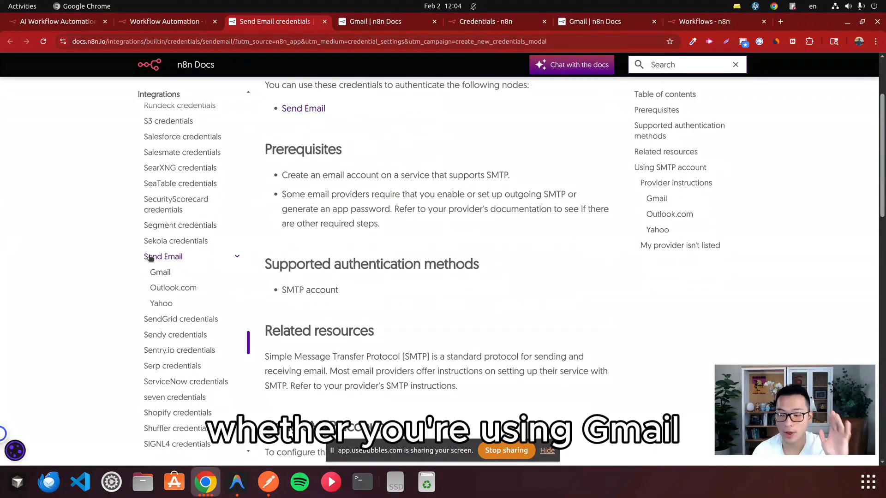
click(157, 272)
click(172, 297)
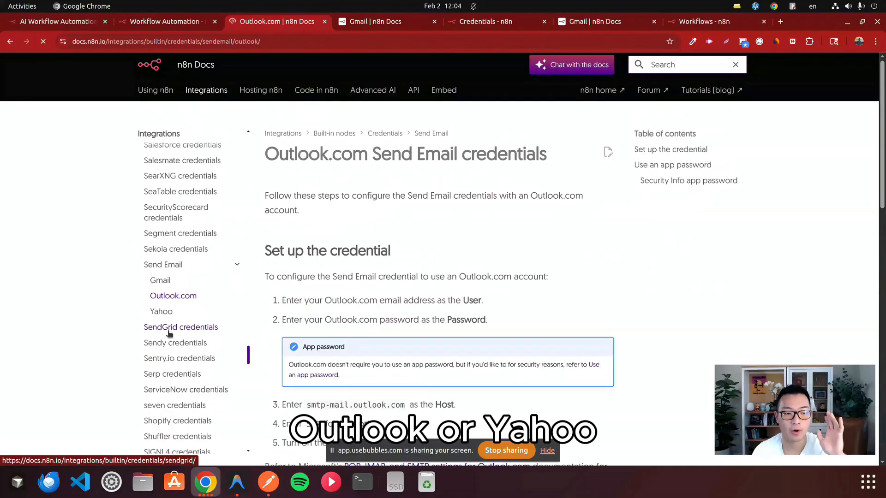
click(161, 310)
click(161, 264)
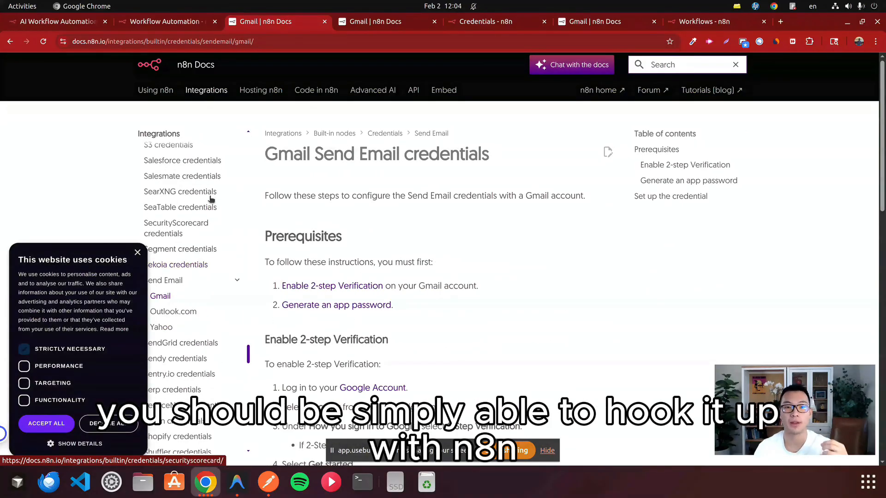
Step: Return to the workflow, close the new SMTP credential without saving it, and close the Send email node's settings
key(ctrl+Page_Up)
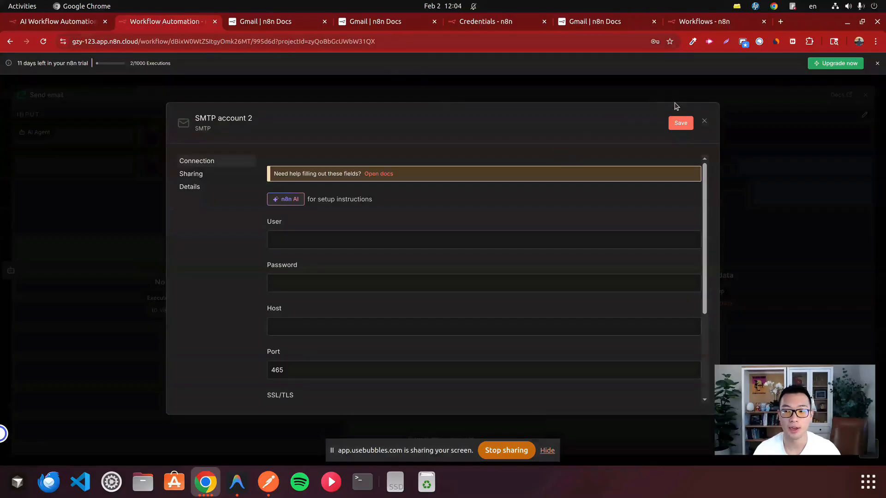
click(705, 121)
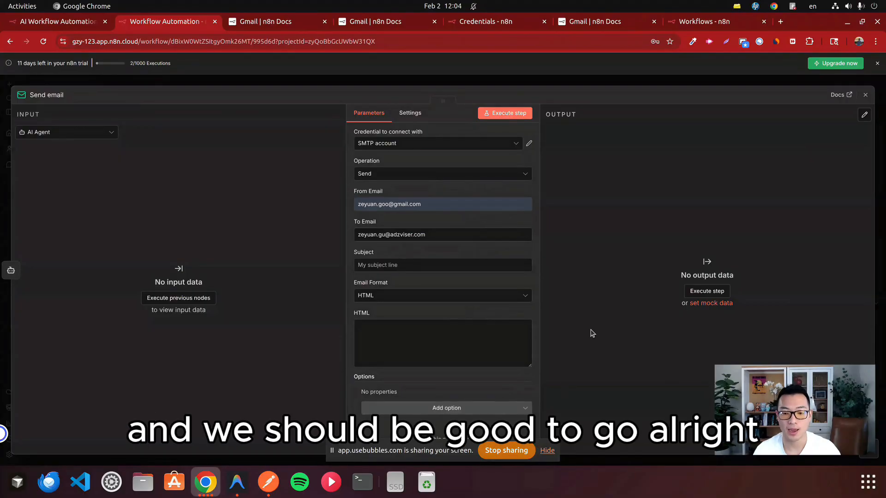
click(865, 95)
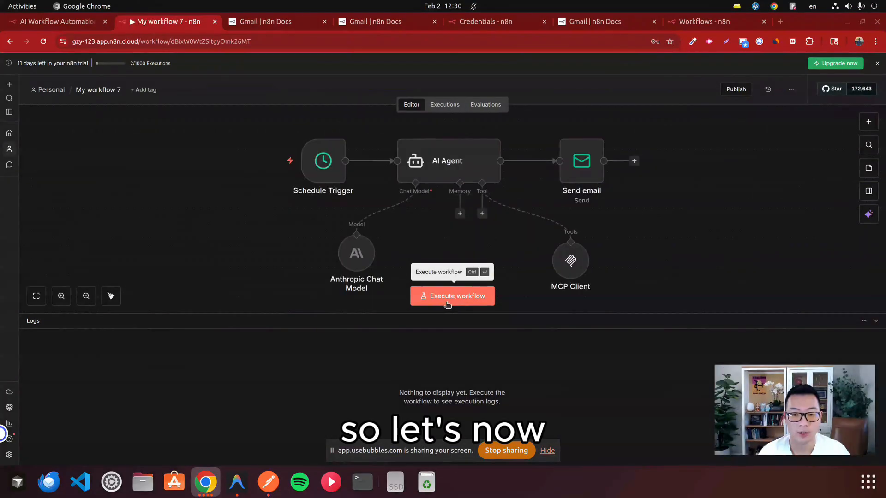
Step: Execute the whole workflow and examine the report text in the AI Agent's output log
click(461, 301)
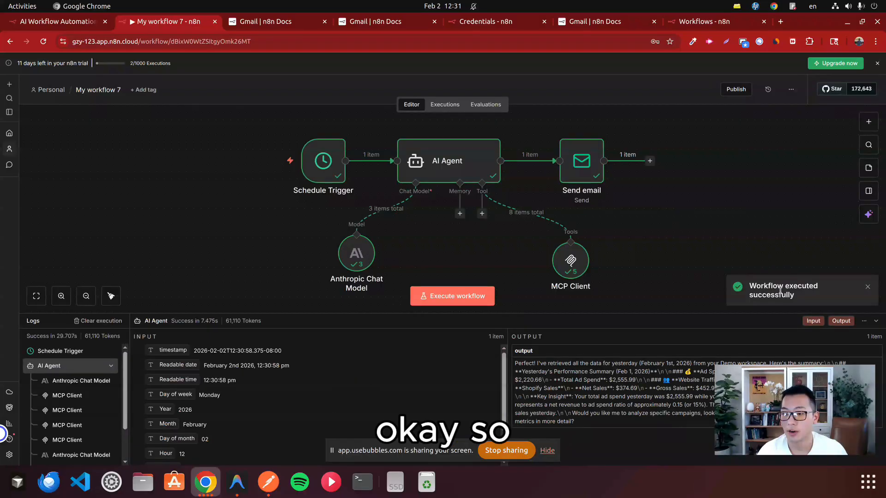
drag(751, 287, 787, 287)
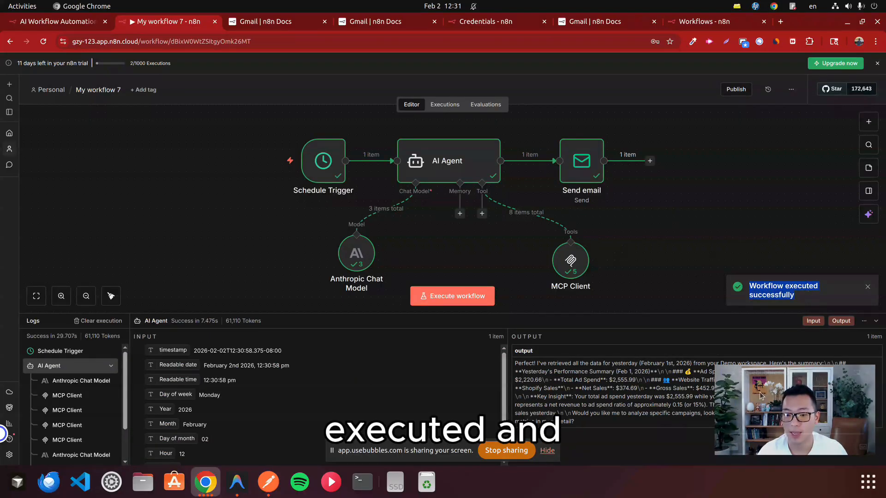
drag(759, 375, 722, 162)
drag(575, 421, 515, 363)
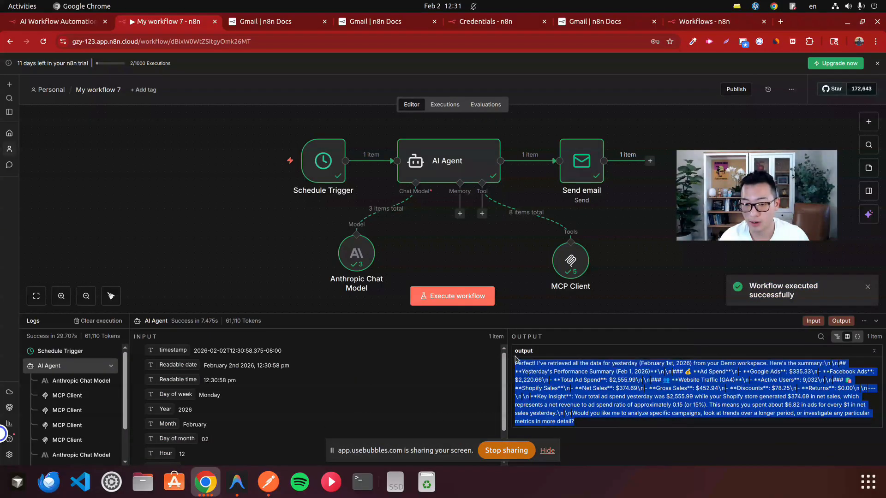
click(562, 363)
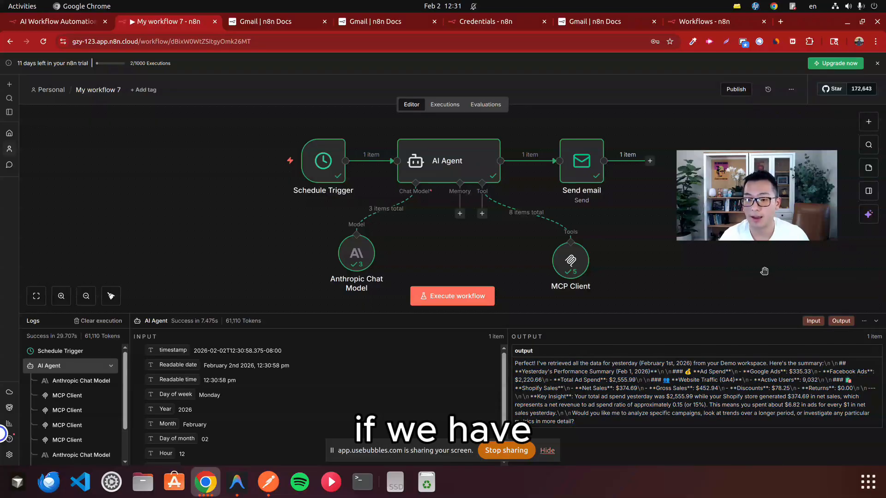
Step: Switch to the Gmail inbox, open the newest e-mail sent by n8n and check its subject and body
key(super)
click(542, 196)
click(778, 23)
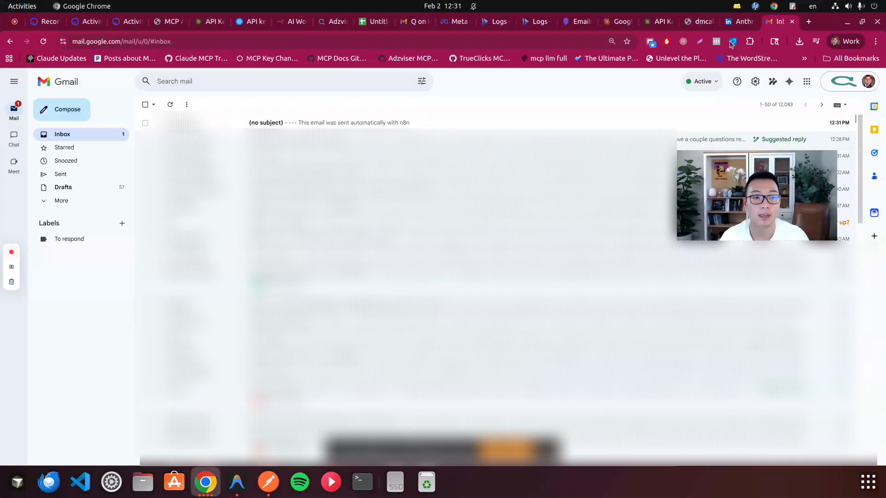
click(348, 122)
drag(165, 129, 208, 127)
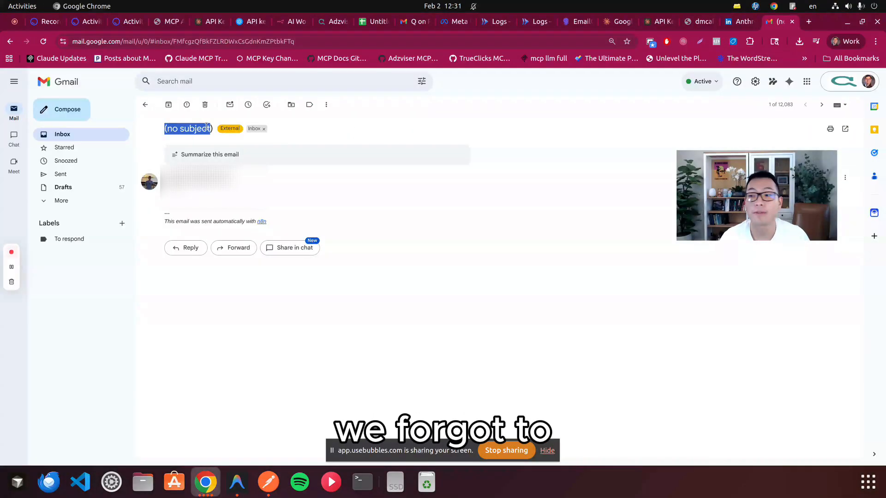
click(209, 127)
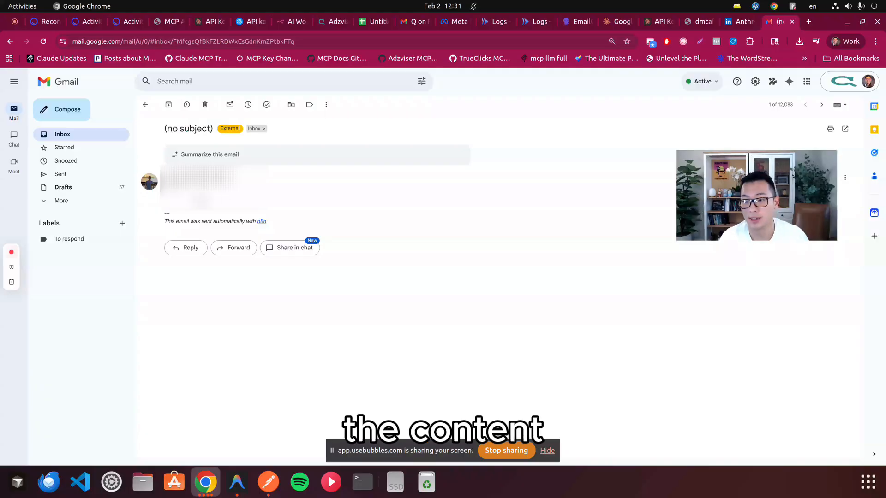
Step: Switch back to n8n and set the Send email node's subject to "Yesterday's marketing report (Google Ads, FB Ads, Shopify, GA4)"
key(super)
click(268, 325)
click(588, 170)
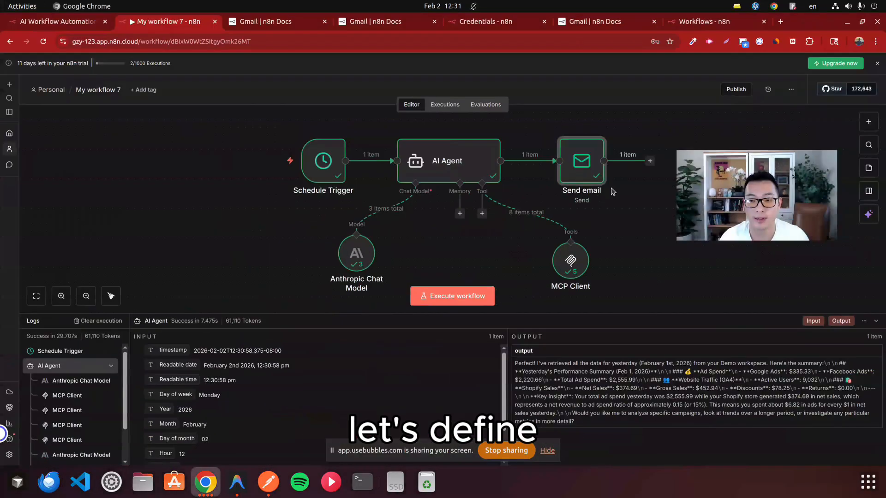
double_click(585, 167)
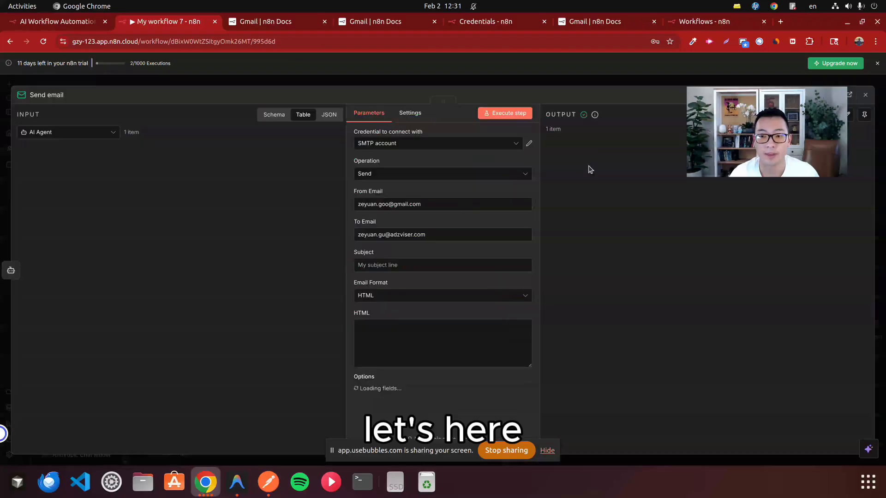
click(404, 264)
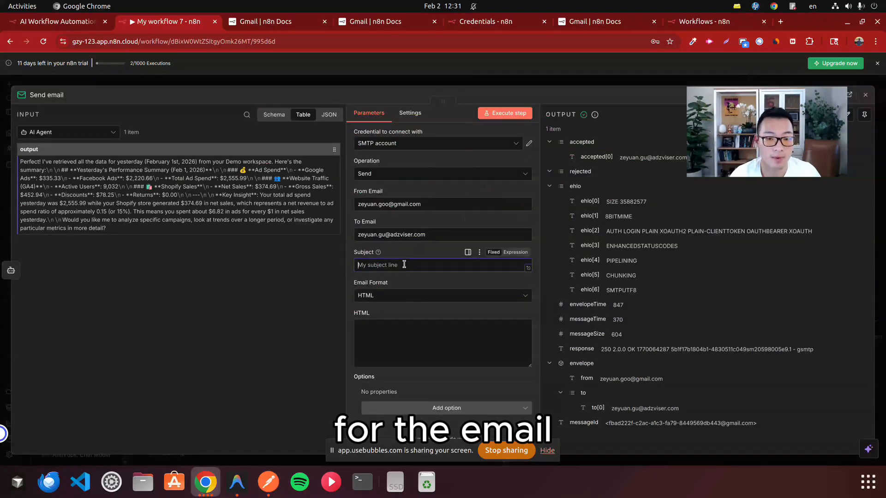
text(Yes)
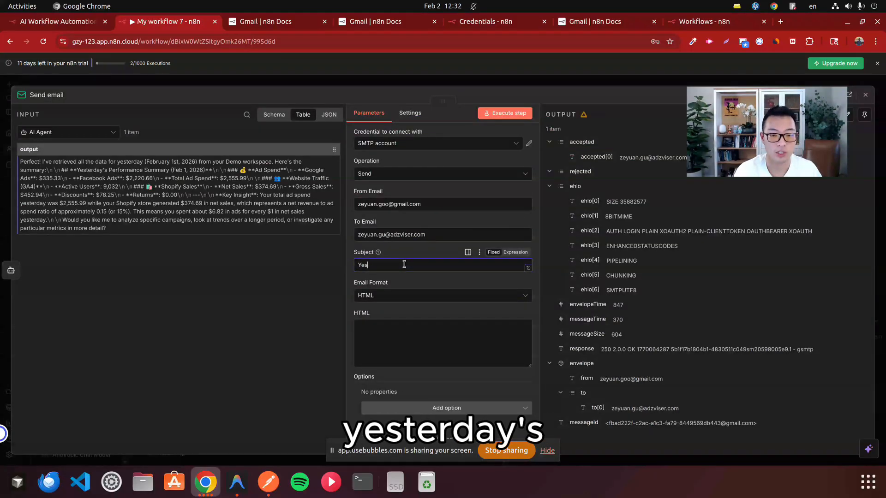
text(terday's marketing re)
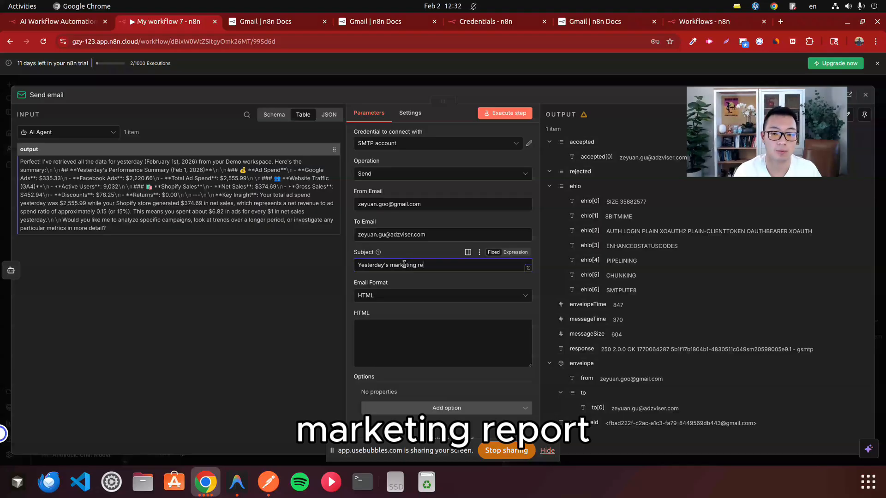
text(port (Google Ads, FB Ads, )
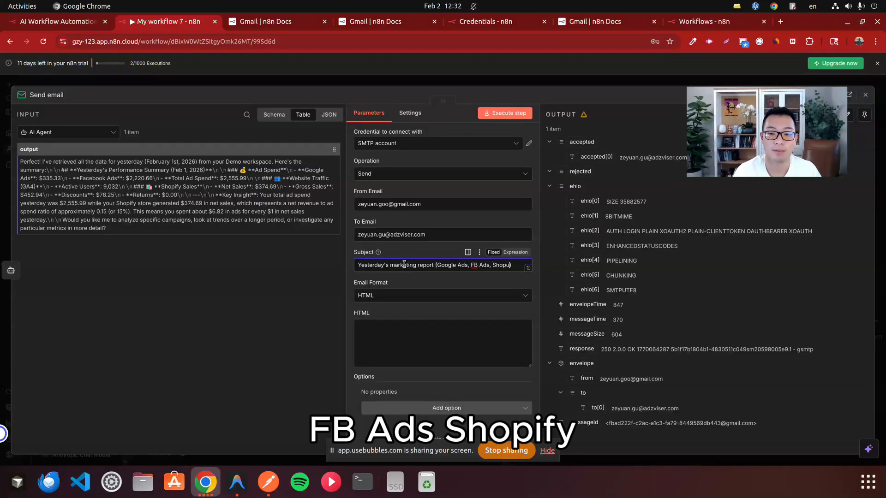
text(Shopify, GA4)
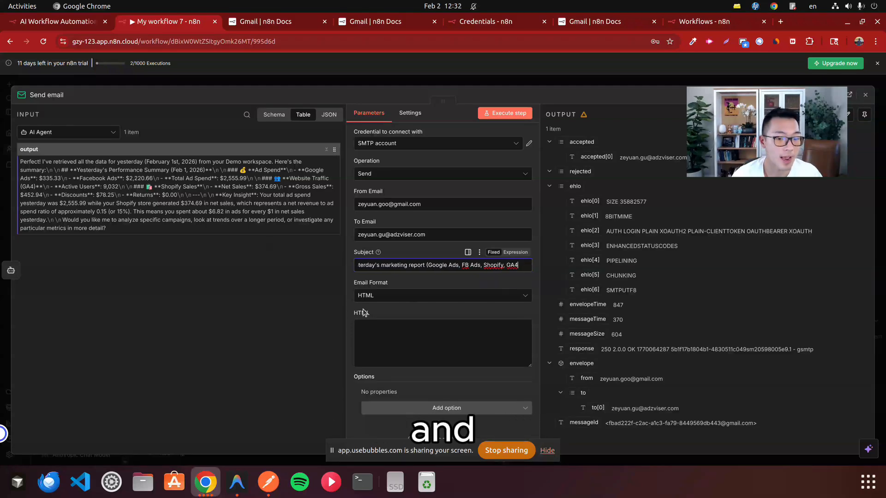
Step: Map the AI Agent's output field into the e-mail's HTML body as the expression {{ $json.output }}
click(409, 353)
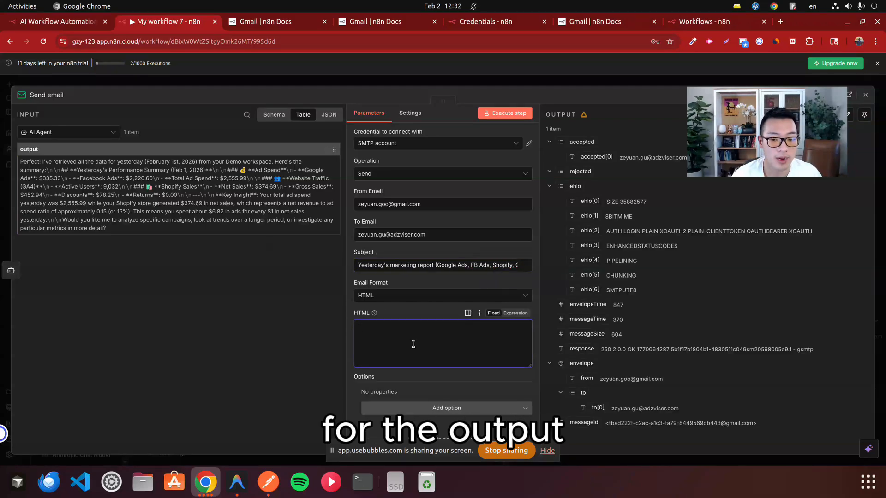
drag(25, 150, 401, 328)
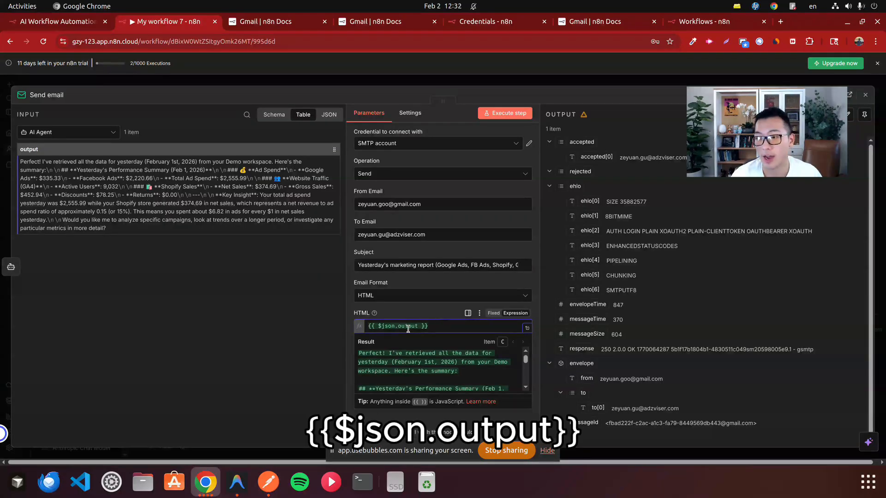
Step: Leave the Send email node's settings, execute the whole workflow and examine the AI Agent's output in the log
scroll(442, 358, down, 1)
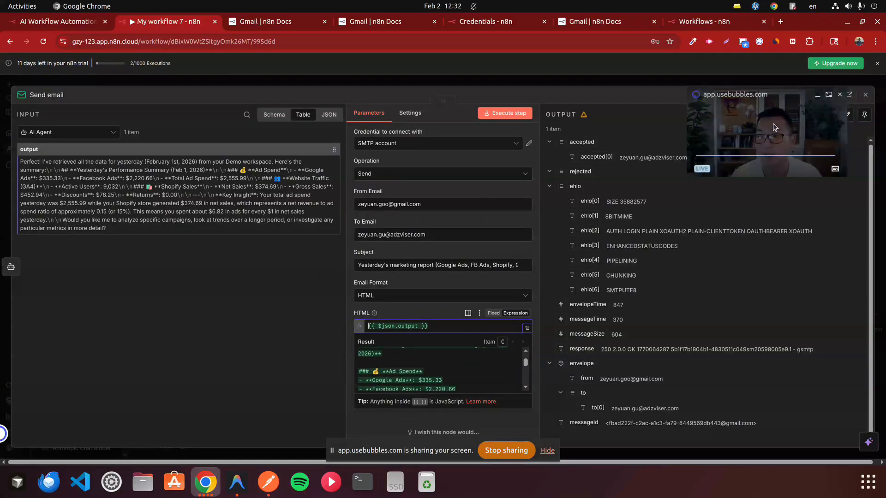
click(865, 95)
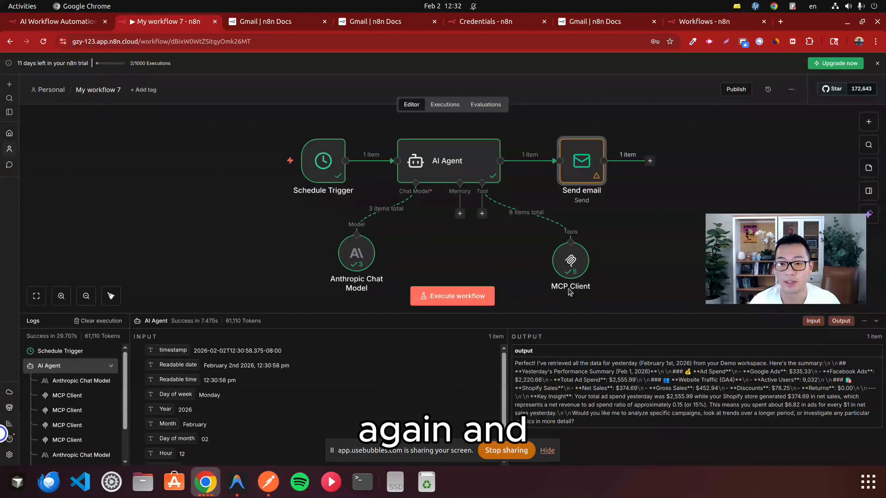
click(463, 300)
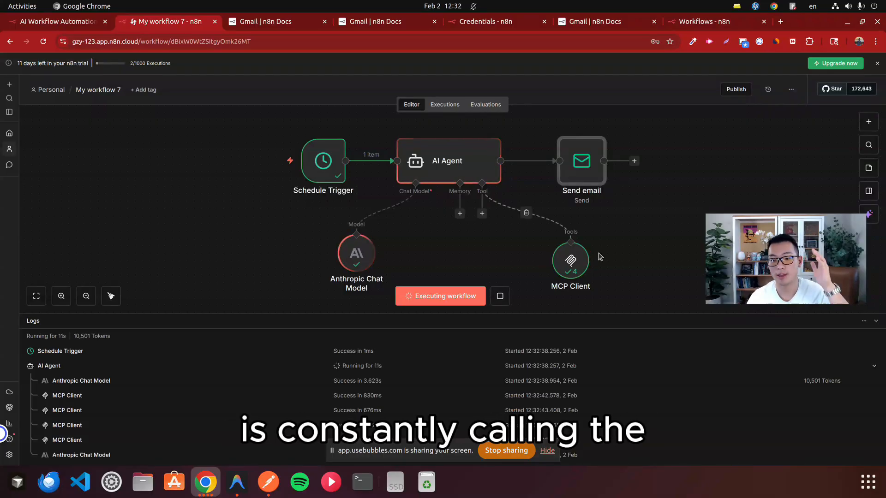
mouse_move(582, 271)
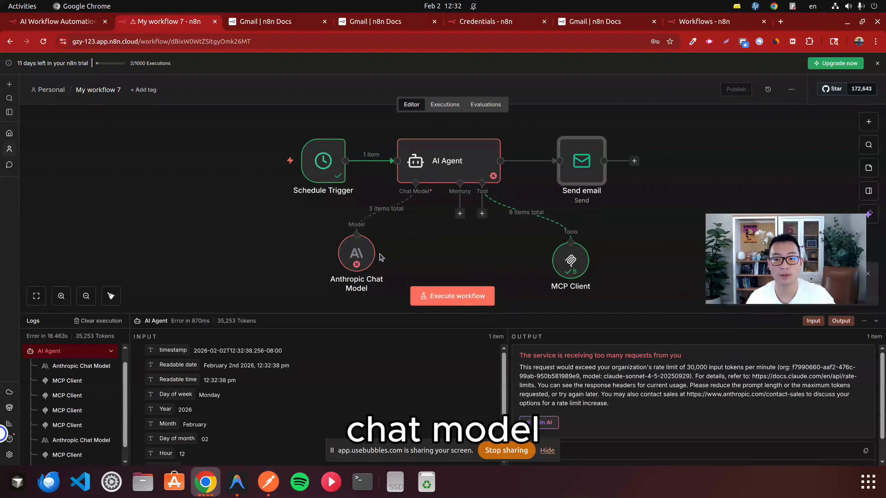
drag(648, 367, 738, 365)
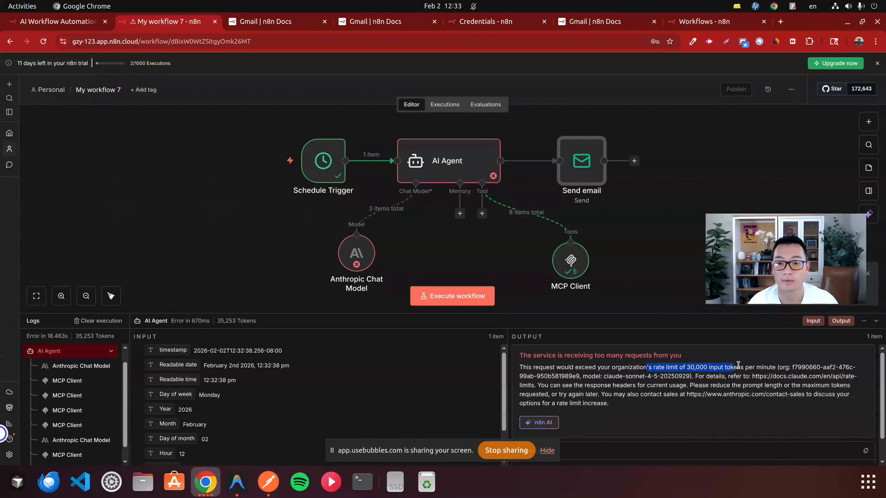
Step: Return to the n8n workflow window, rerun the entire workflow and check its execution status
key(super)
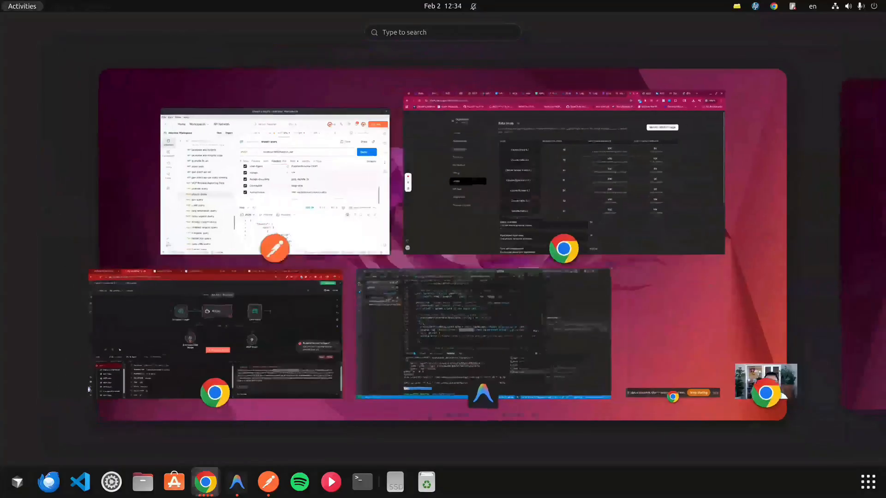
click(285, 315)
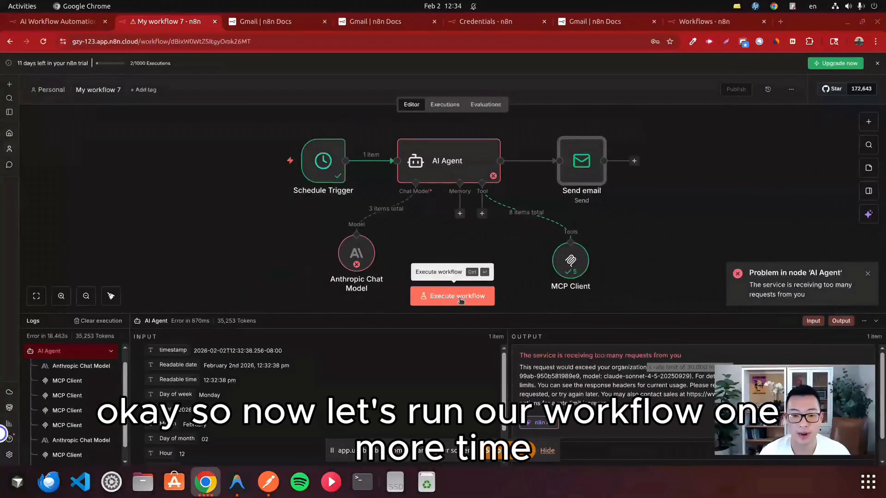
click(460, 298)
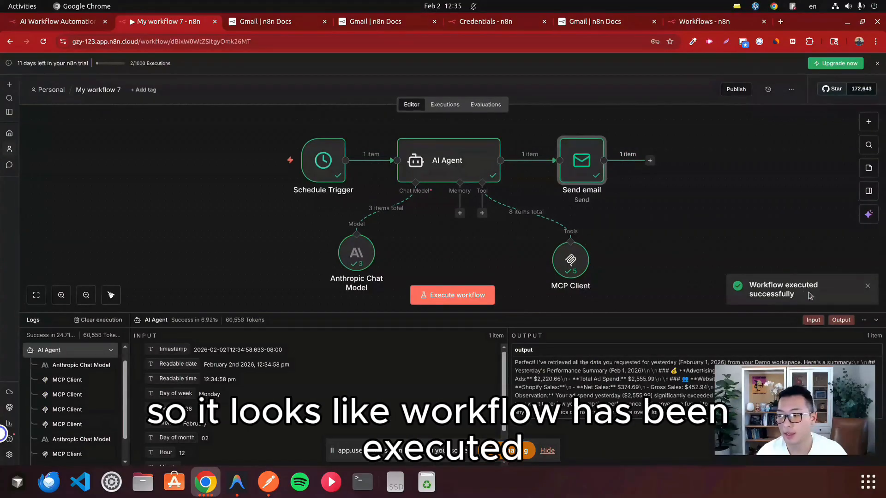
triple_click(753, 290)
Step: Switch to the Gmail inbox and open the new e-mail titled "Yesterday's marketing report (Google Ads, FB Ads, Shopify, GA4)"
key(super)
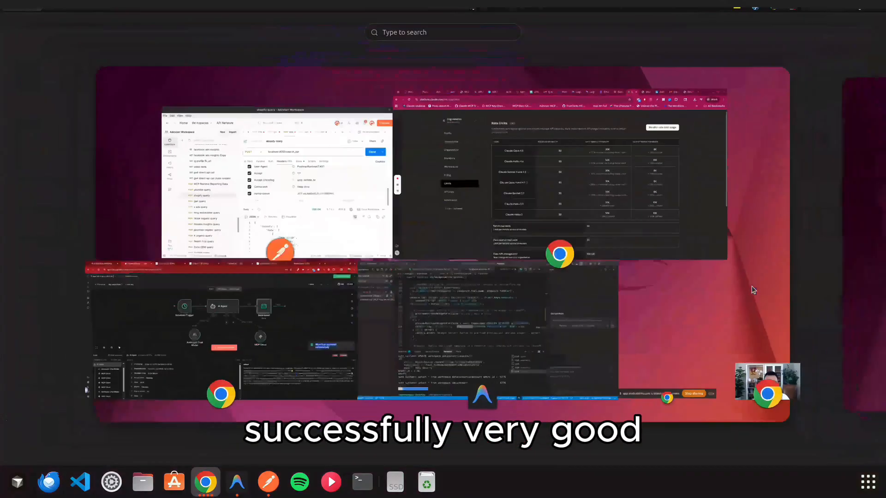
click(540, 176)
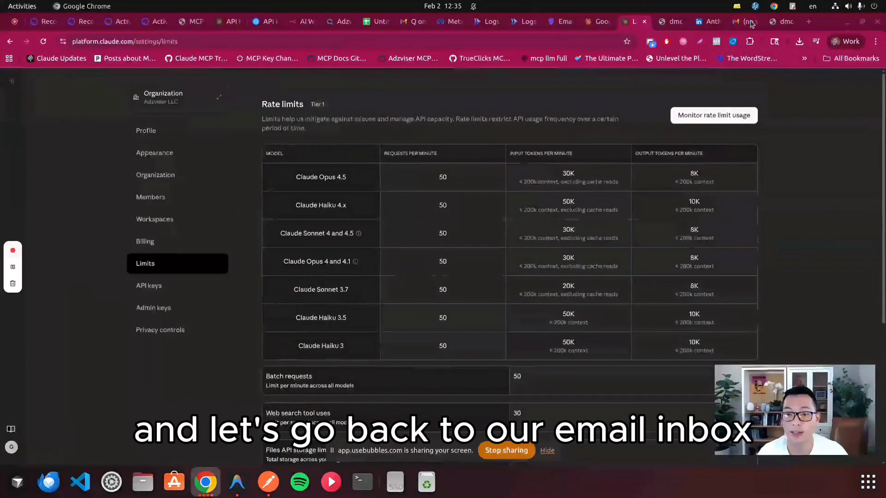
click(742, 21)
click(85, 137)
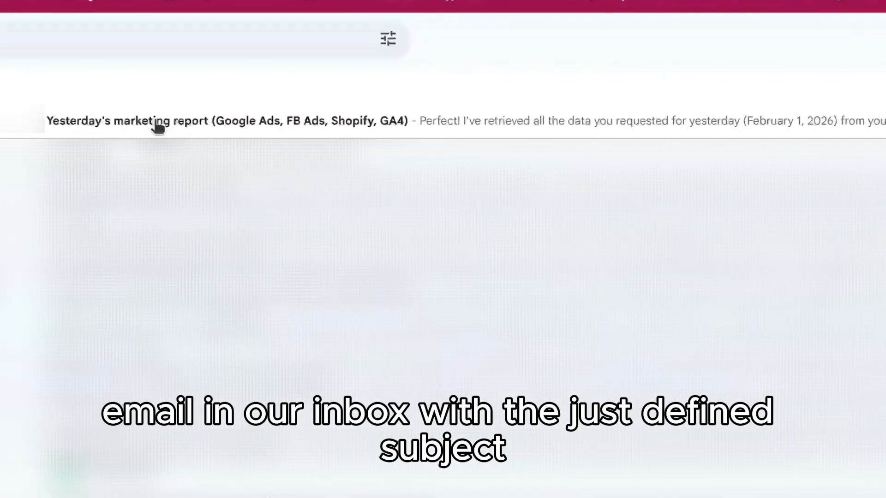
click(157, 125)
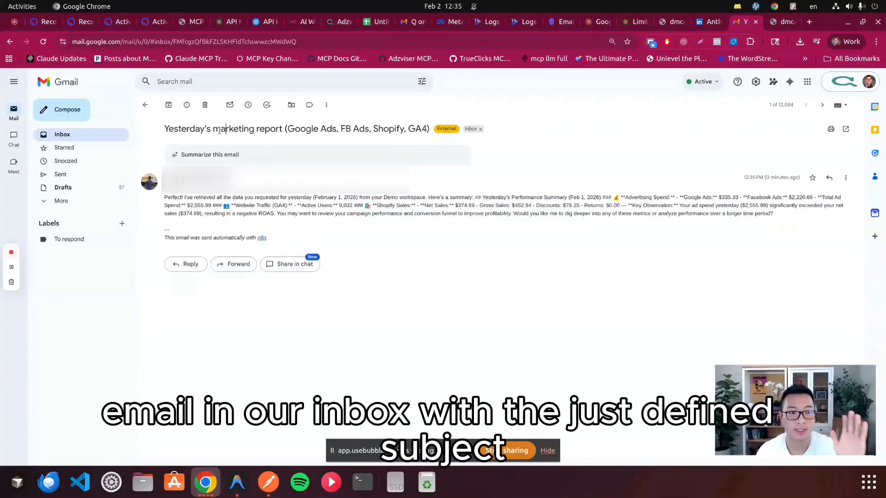
Step: Check the report e-mail's subject and its Google Ads, Facebook Ads, GA4 and Shopify figures in the body
double_click(229, 131)
triple_click(229, 131)
click(174, 129)
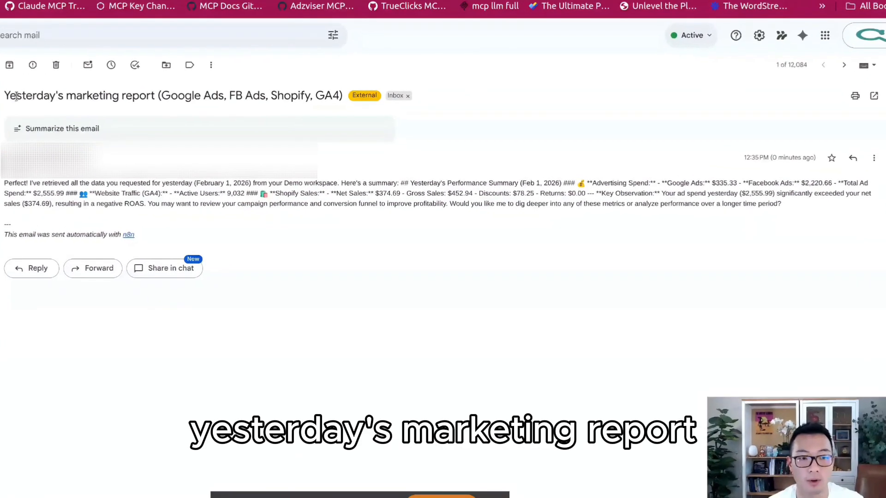
drag(16, 96, 265, 96)
drag(4, 183, 497, 198)
click(496, 198)
drag(793, 208, 129, 196)
click(129, 196)
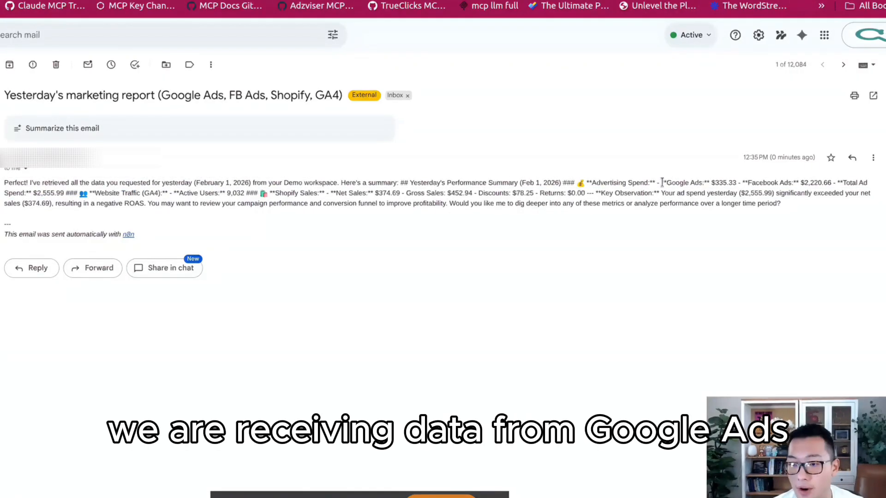
drag(661, 183, 856, 183)
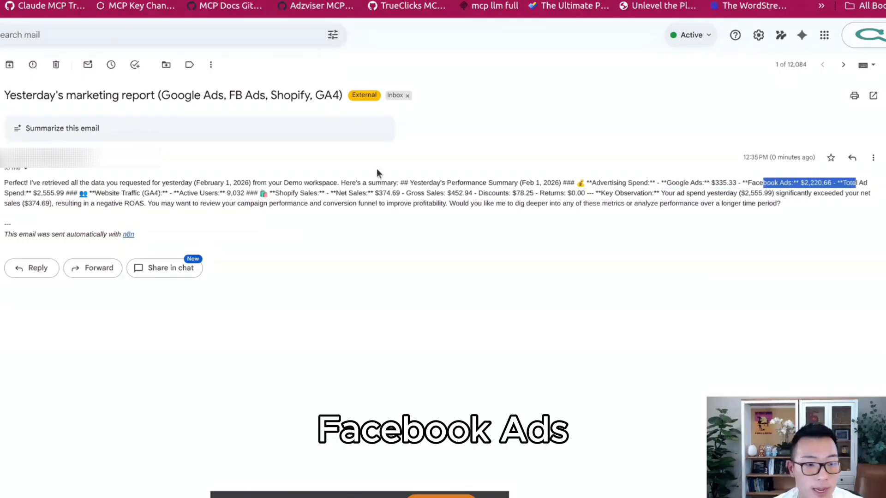
drag(167, 194, 481, 193)
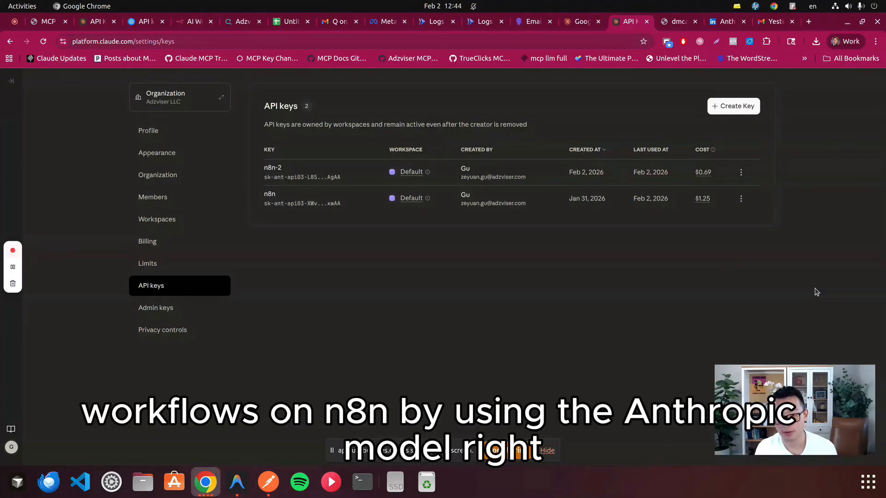
Step: Check the cost of the n8n-2 key in the Claude platform's API keys list
drag(715, 180, 686, 180)
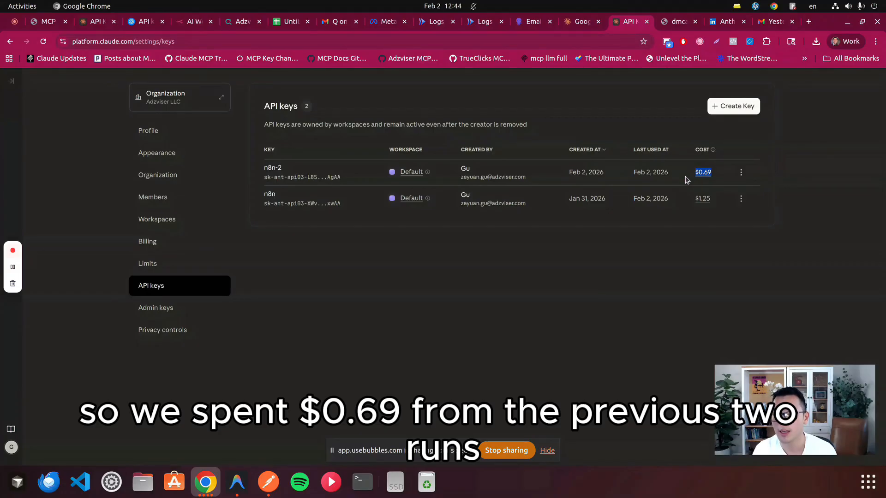
click(676, 176)
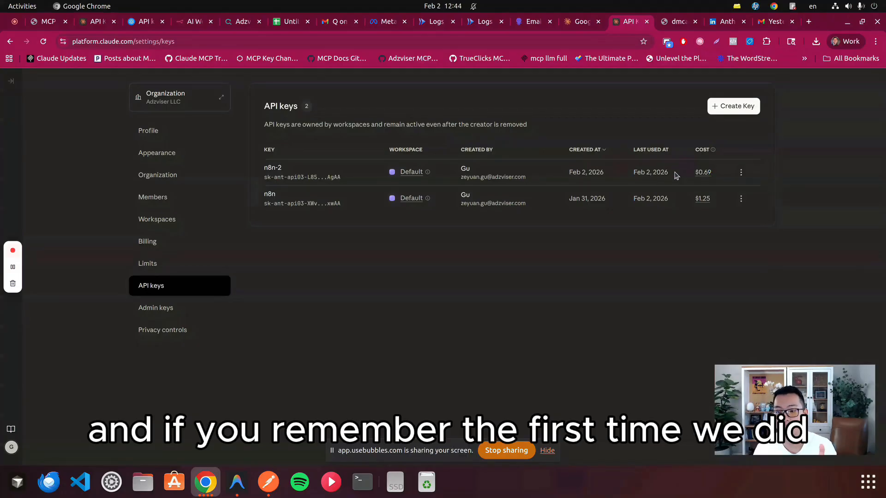